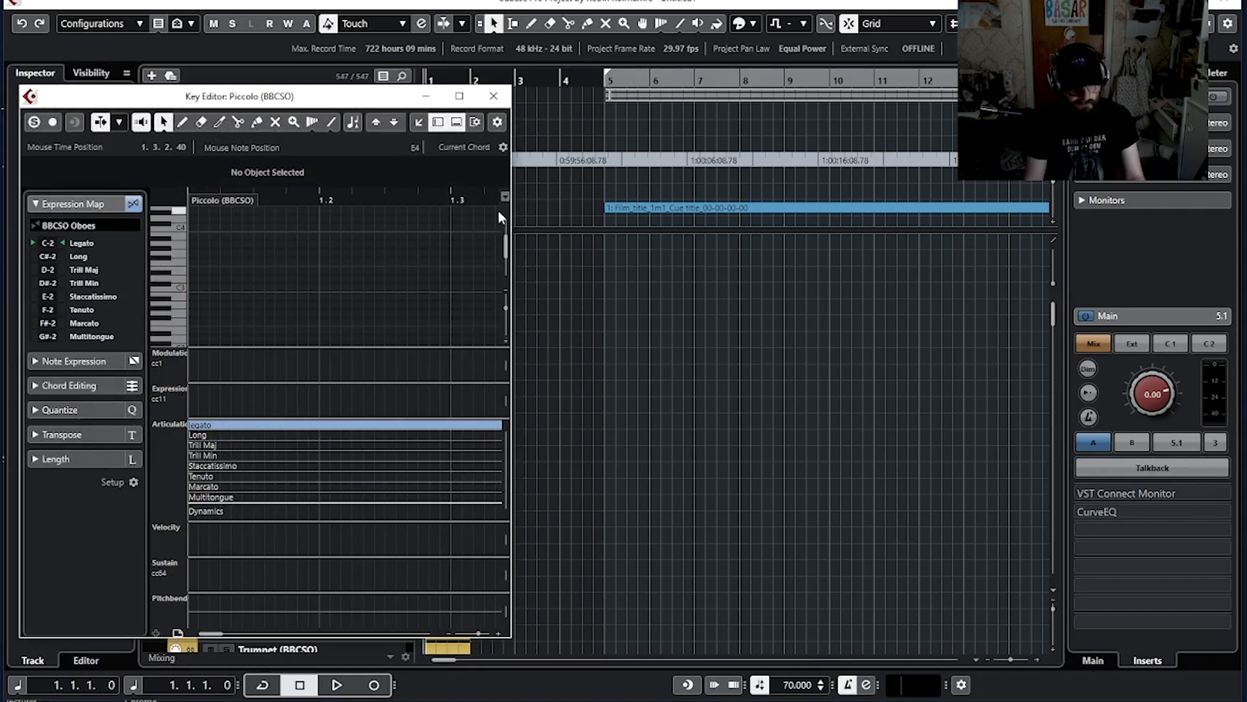
Step: Close the Key Editor window for the Piccolo track
left_click(494, 96)
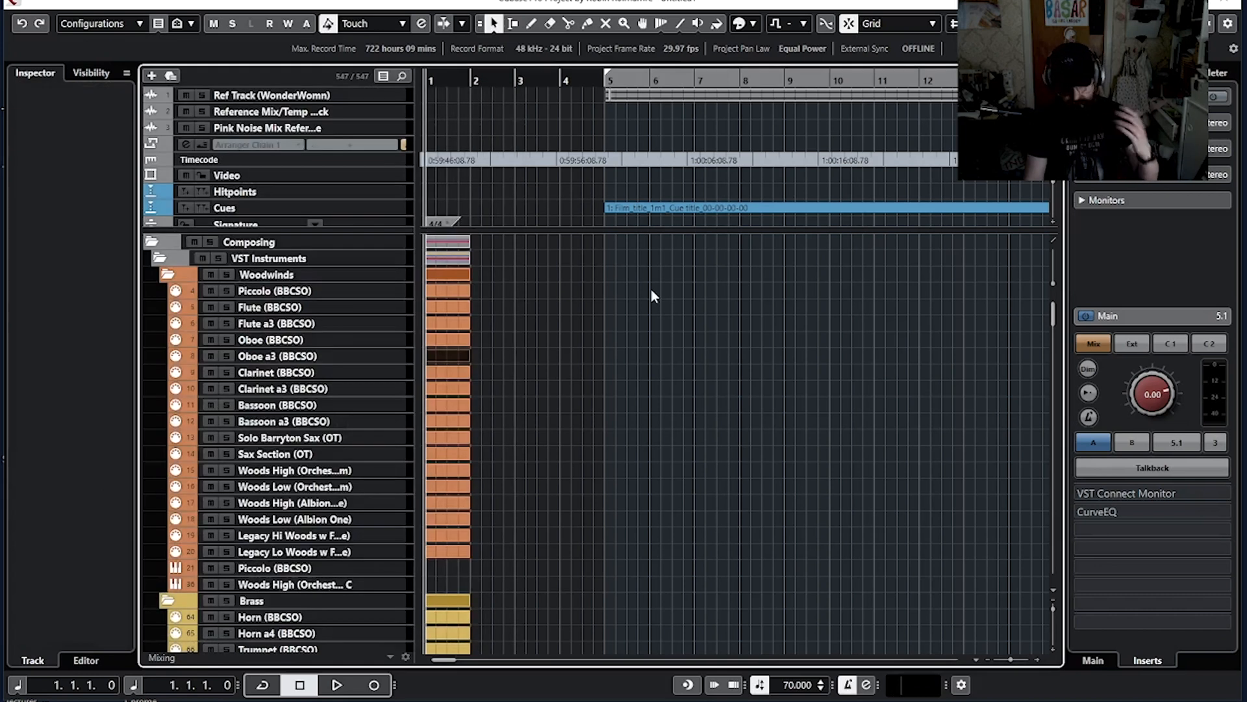
left_click(585, 355)
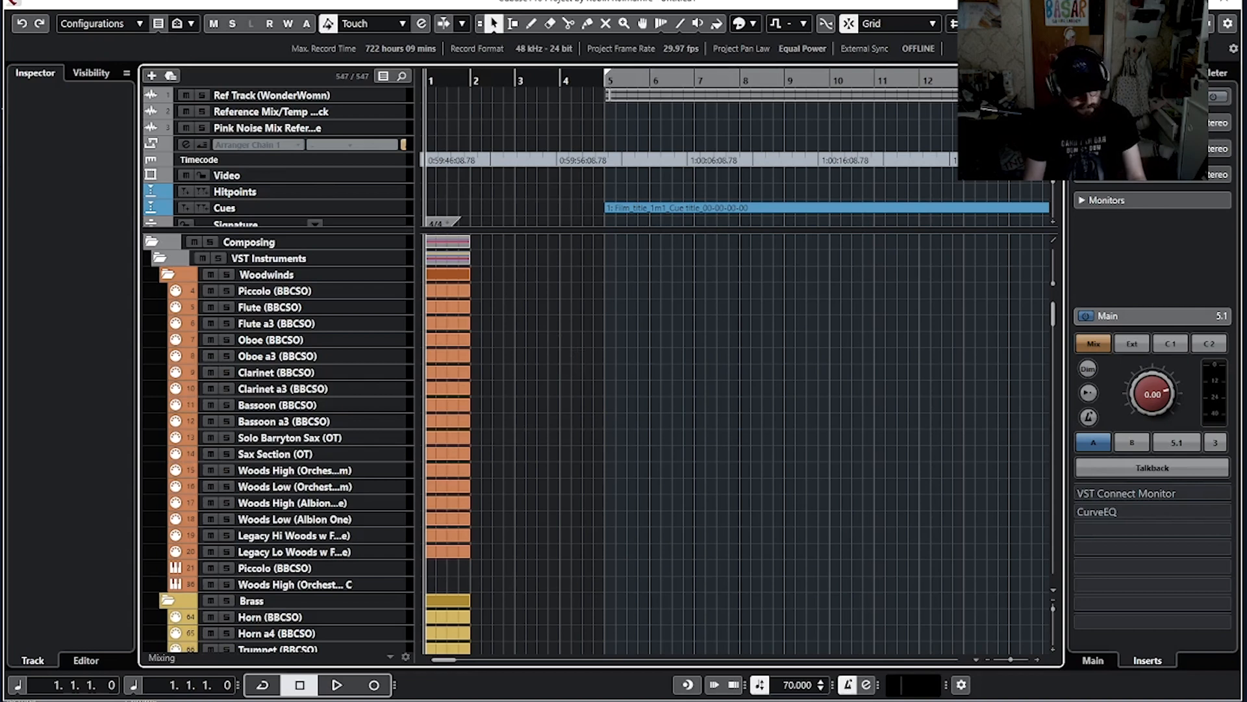
Step: Open the Project Logical Editor
left_click(87, 1)
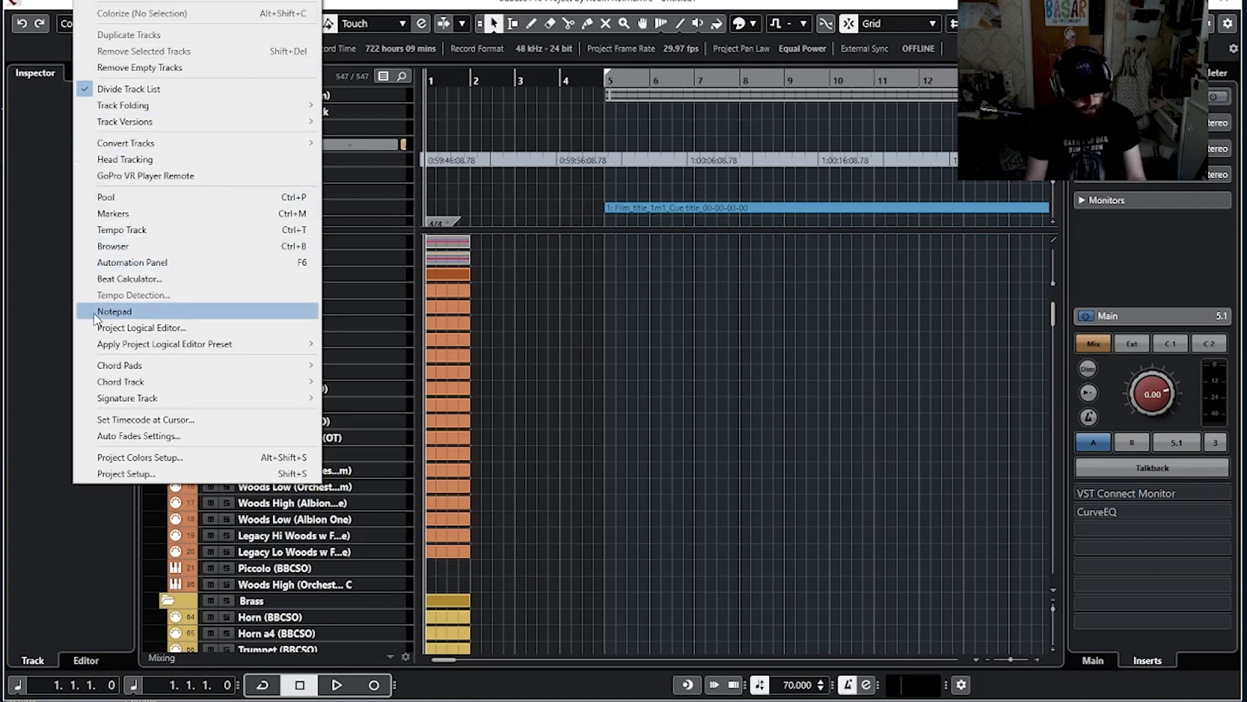
left_click(128, 330)
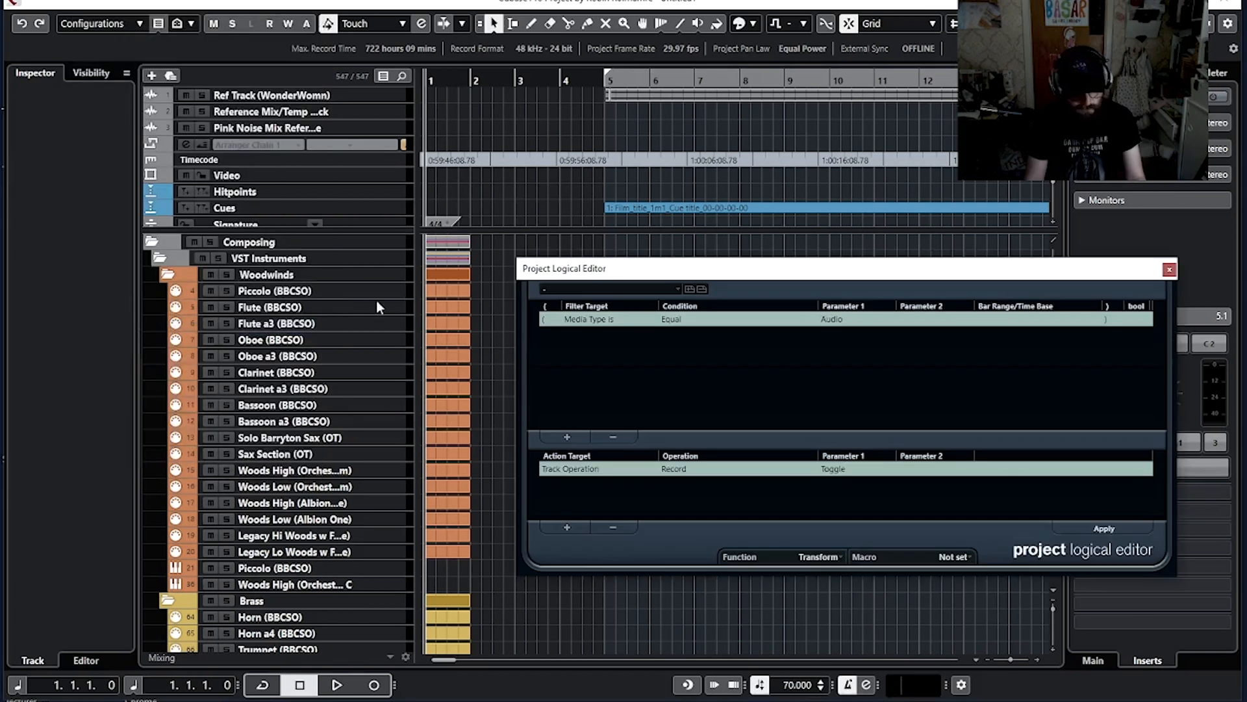
left_click_drag(784, 267, 592, 206)
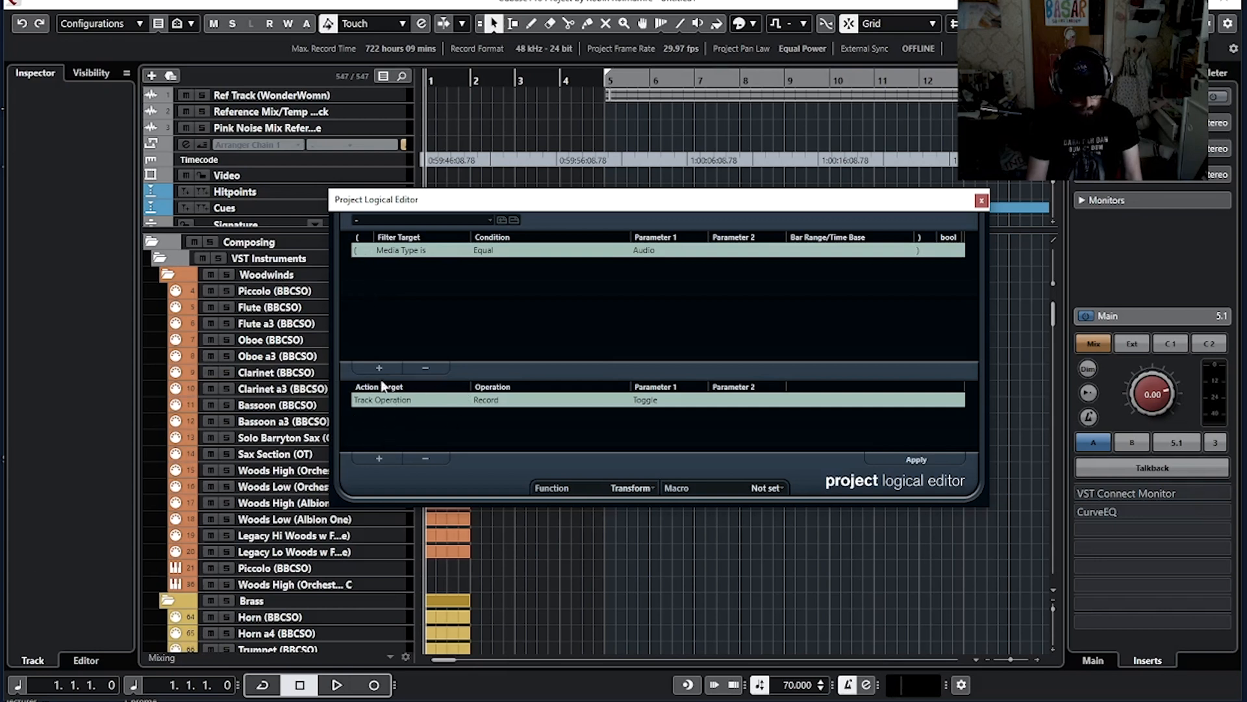
Step: Load the 'Select all after 3rd bar' preset in the Project Logical Editor
left_click(461, 221)
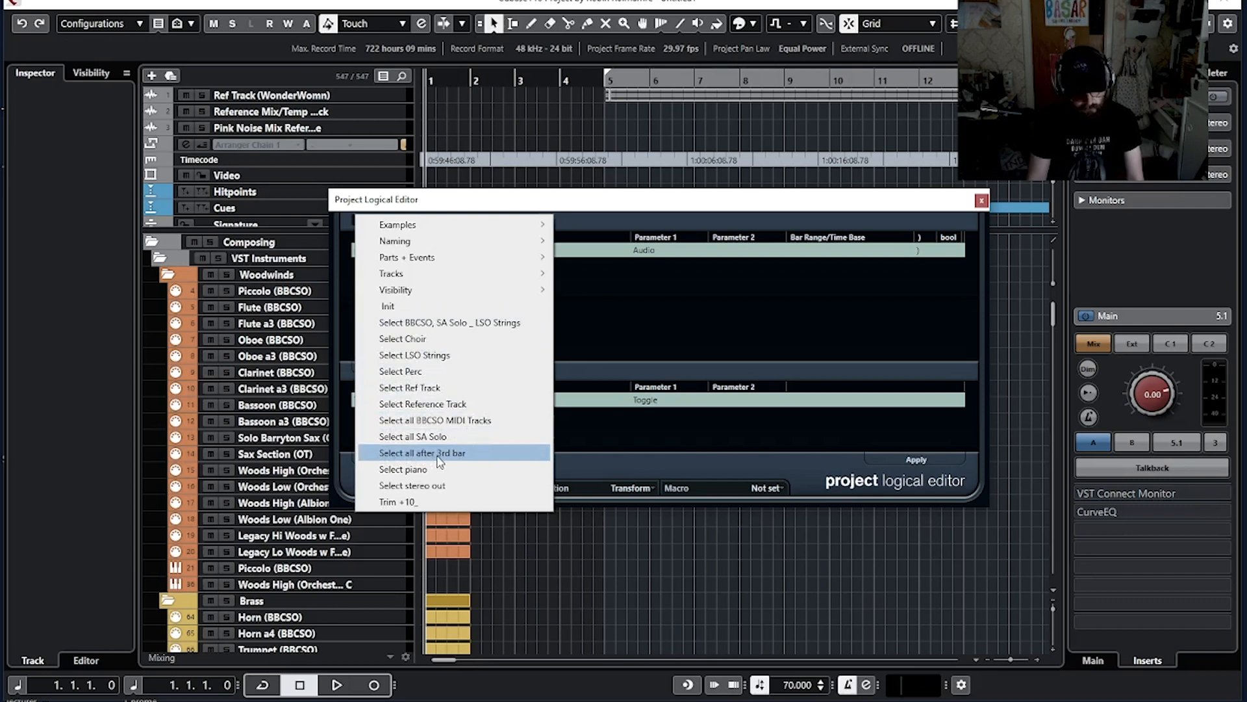
left_click(457, 456)
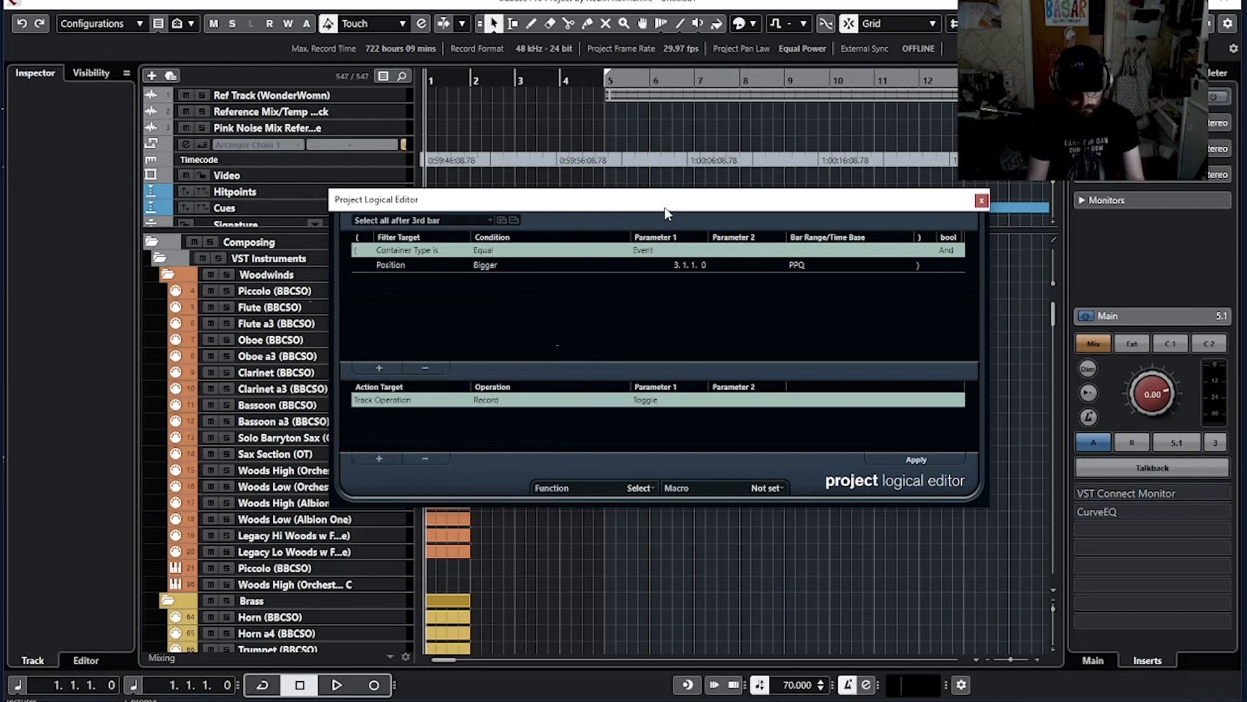
left_click_drag(664, 208, 677, 272)
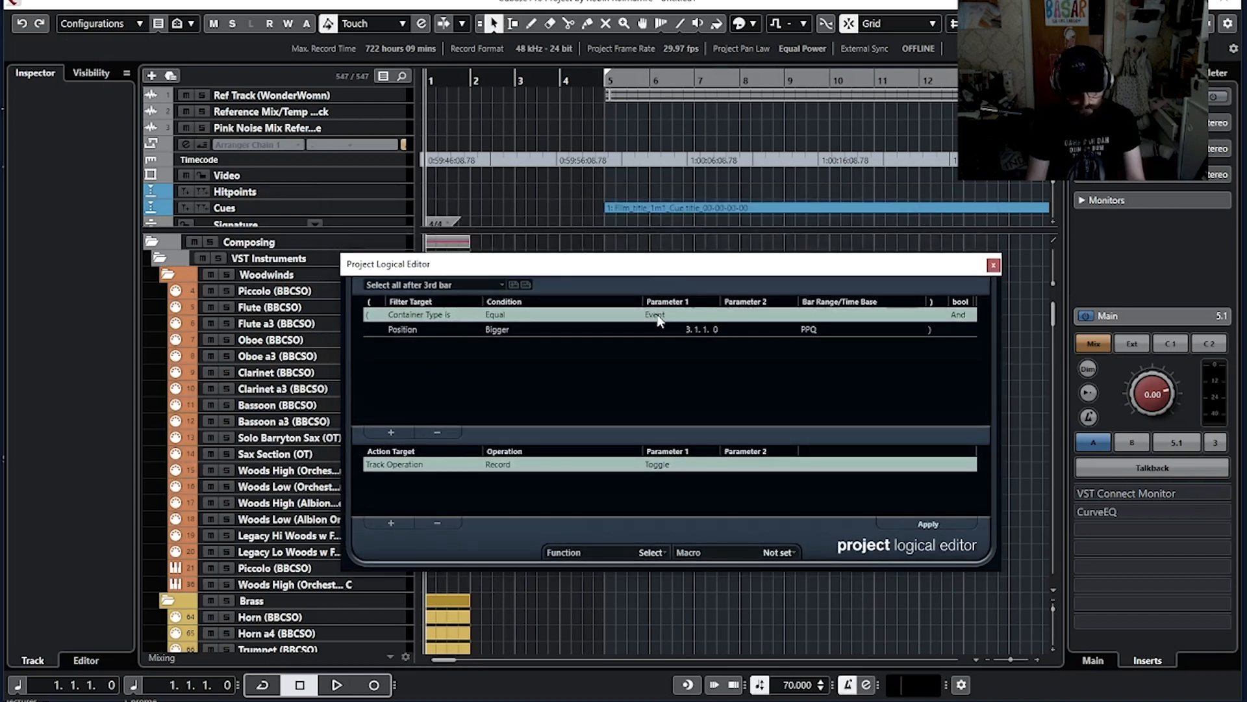
Step: Set the Container Type filter condition's parameter to Part
left_click(656, 316)
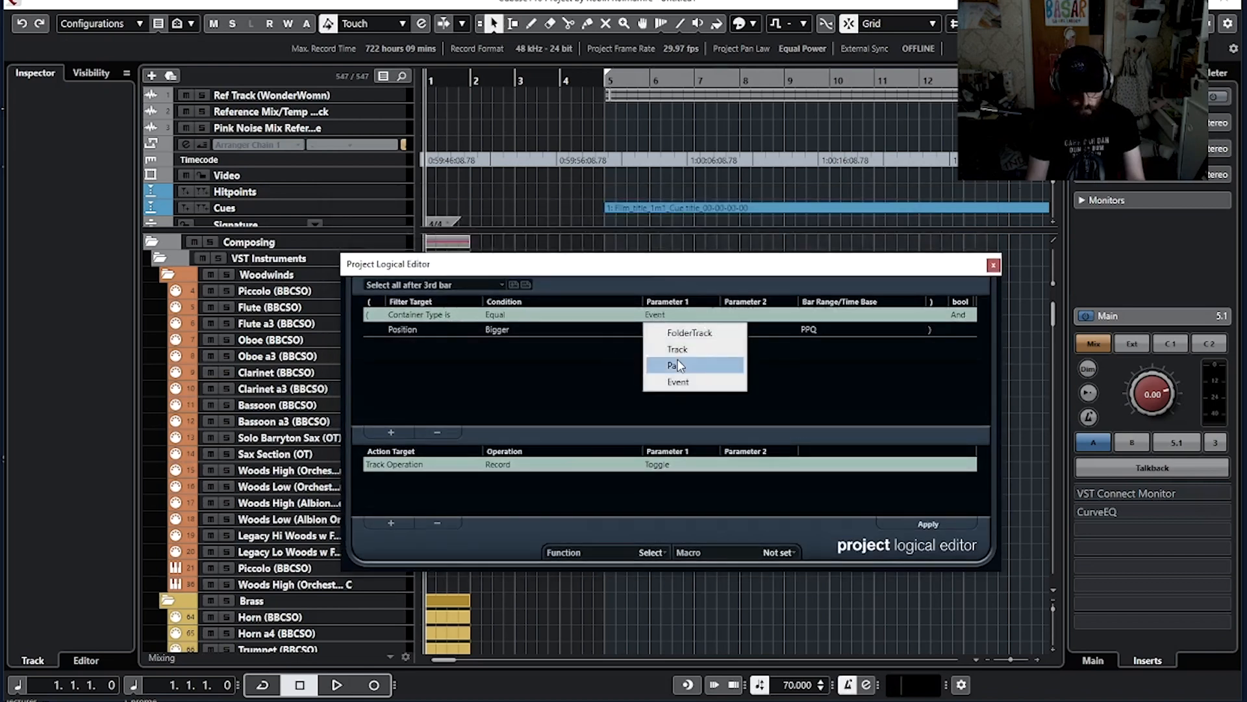
left_click_drag(645, 270, 635, 293)
left_click(692, 339)
left_click(691, 388)
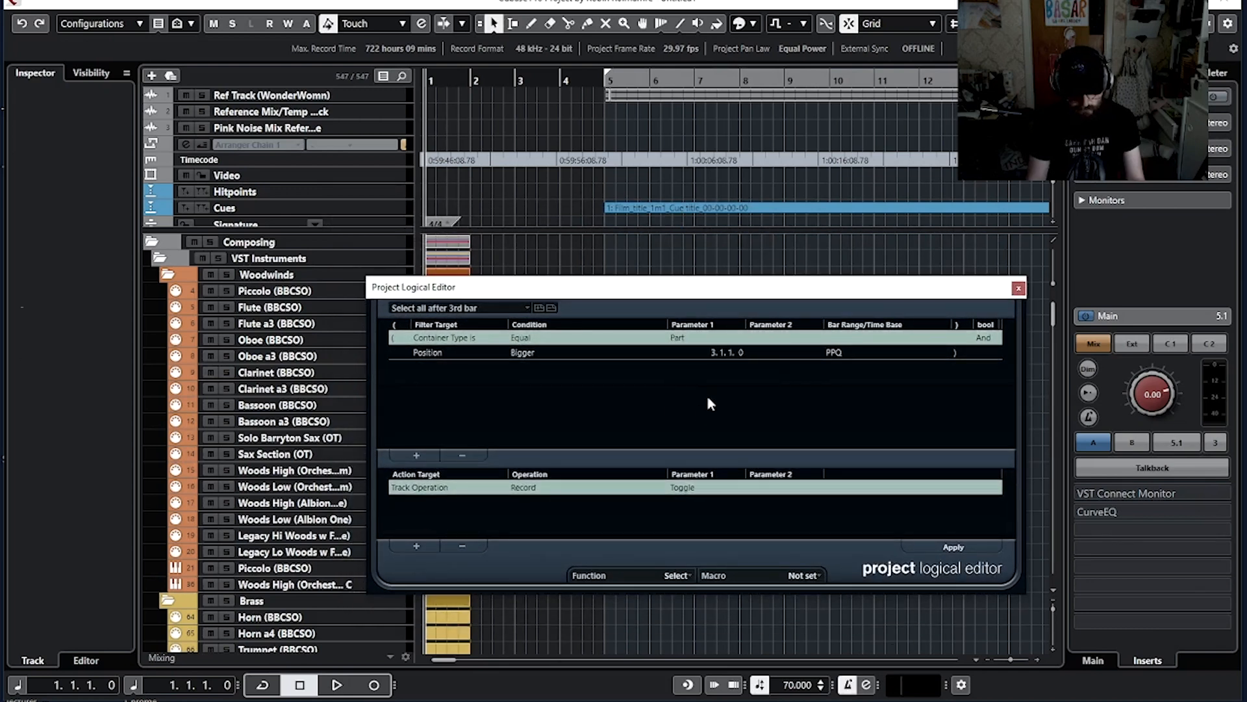
Step: Draw several test MIDI parts on the Piccolo, Flute, Flute a3 and Oboe tracks between bars 5 and 12
left_click_drag(694, 296, 697, 338)
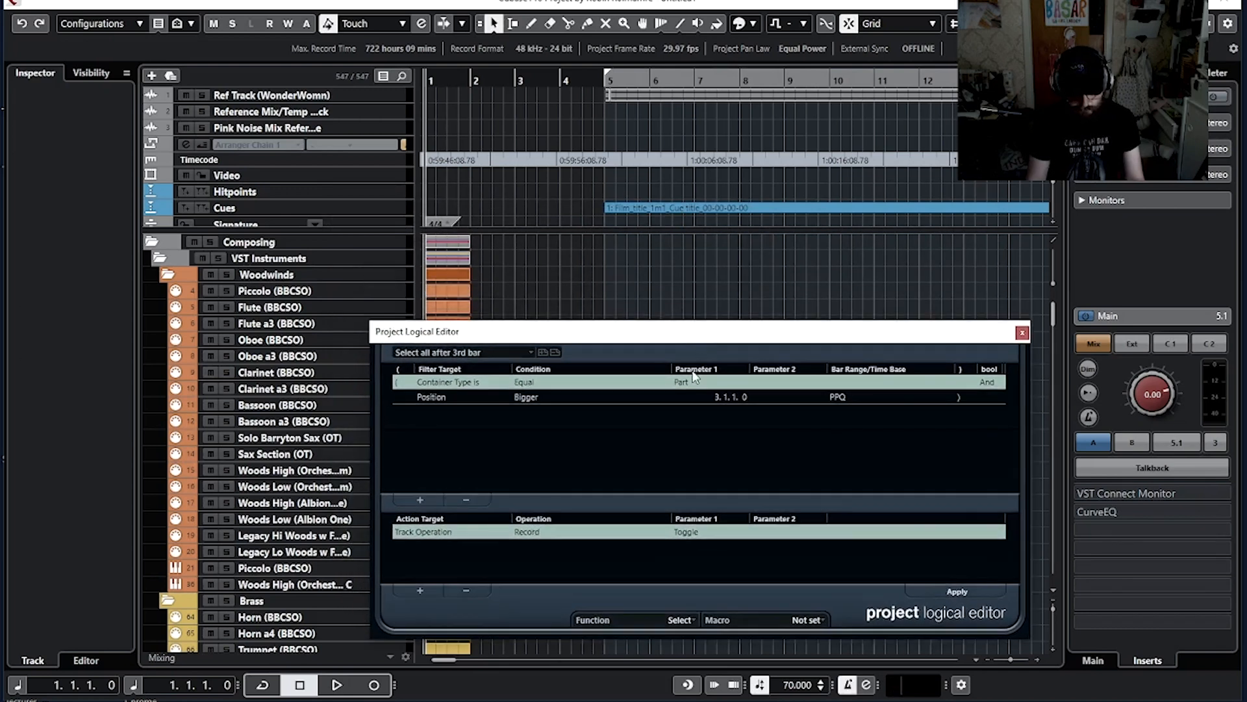
left_click_drag(657, 330, 654, 373)
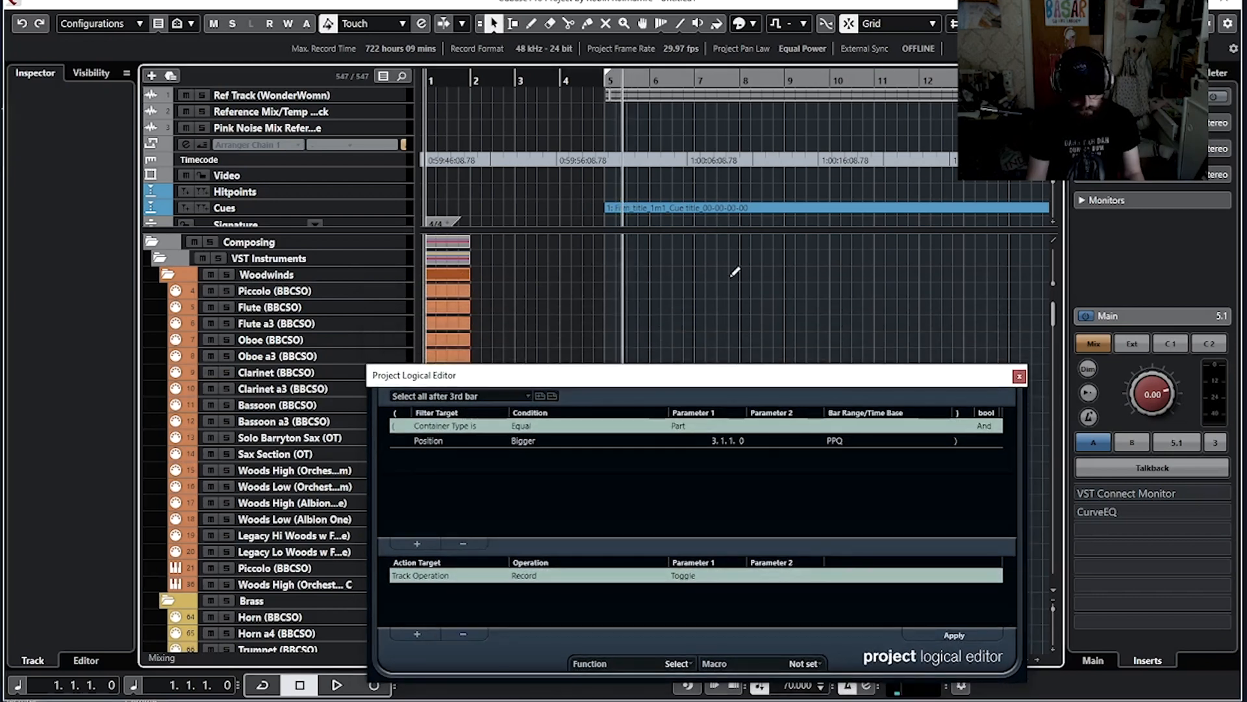
left_click_drag(622, 287, 706, 286)
left_click_drag(691, 308, 983, 291)
left_click_drag(837, 324, 903, 325)
left_click_drag(760, 338, 828, 336)
left_click_drag(750, 380, 728, 373)
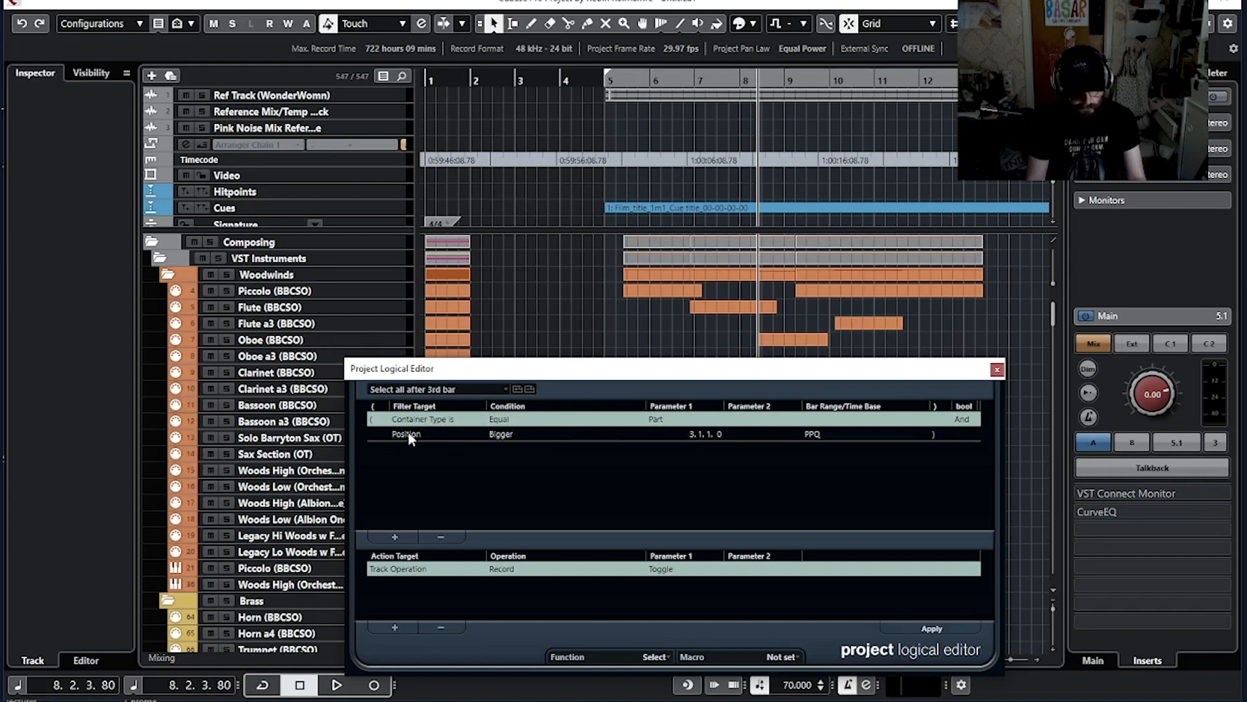
Step: Remove the Track Operation Record Toggle line from the action list
left_click(962, 420)
left_click(686, 438)
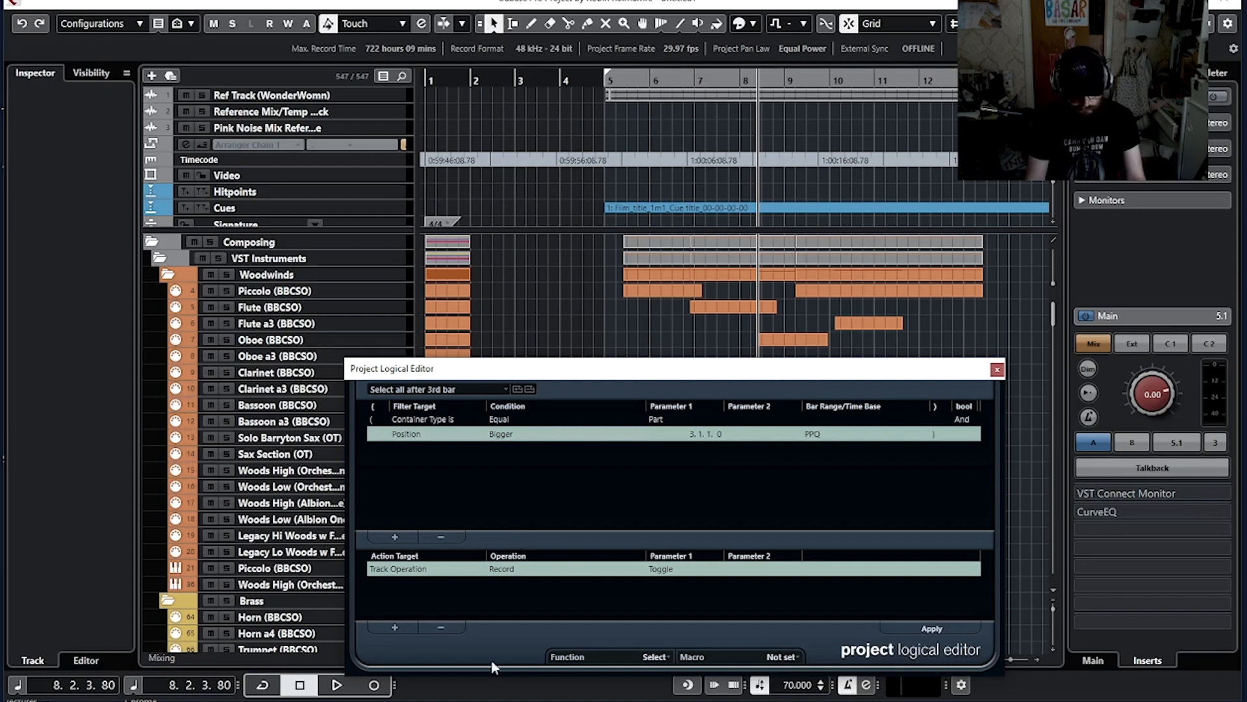
left_click_drag(573, 371, 563, 228)
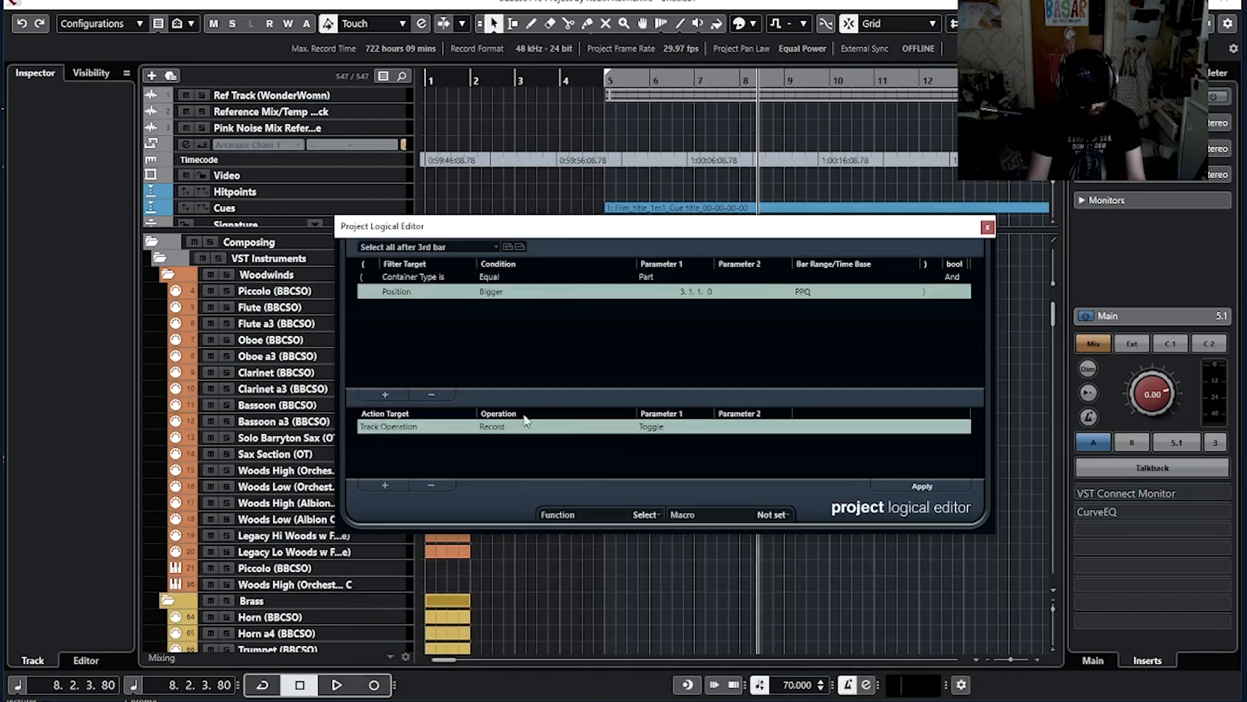
left_click(441, 484)
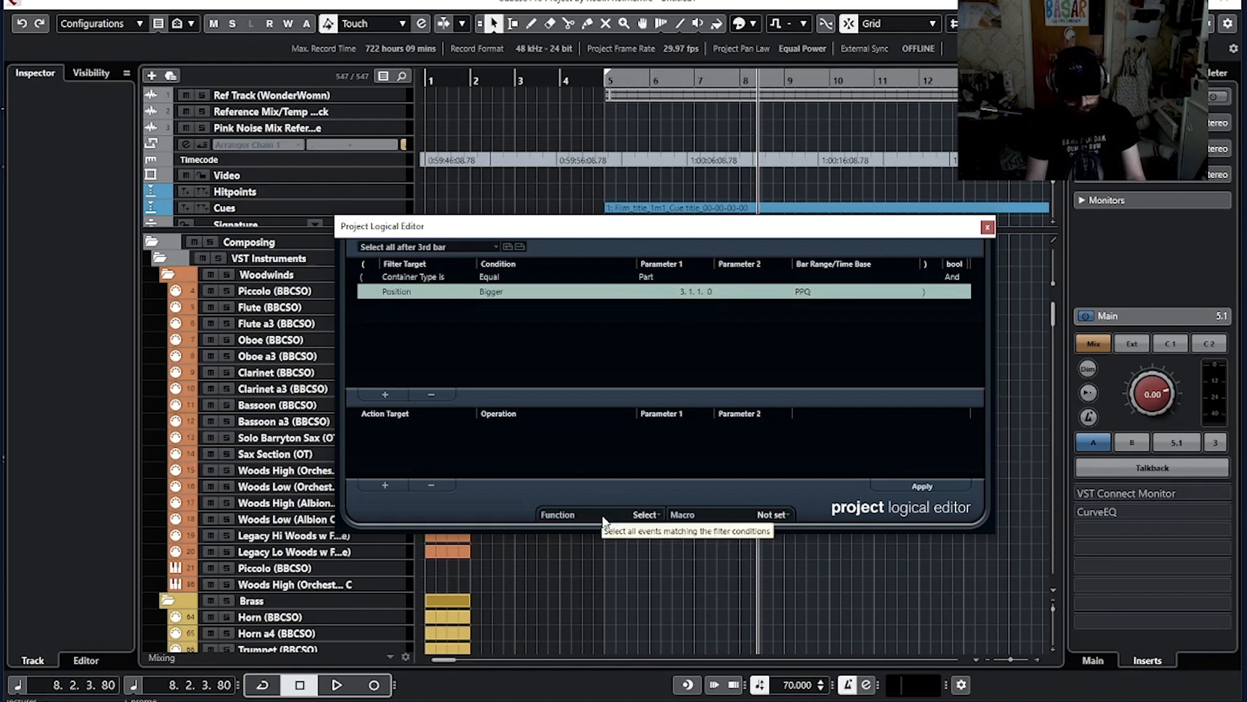
Step: Keep Select as the function and save the preset over the existing 'Select all after 3rd bar' preset
left_click(651, 514)
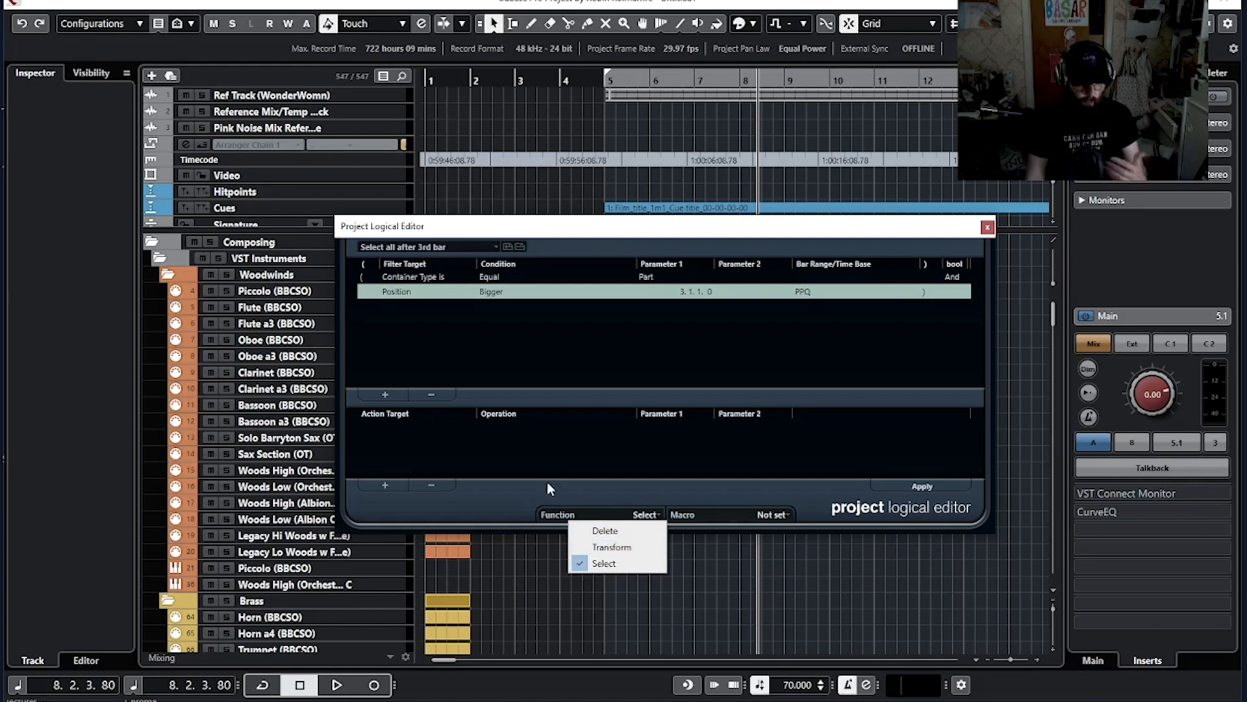
left_click(606, 450)
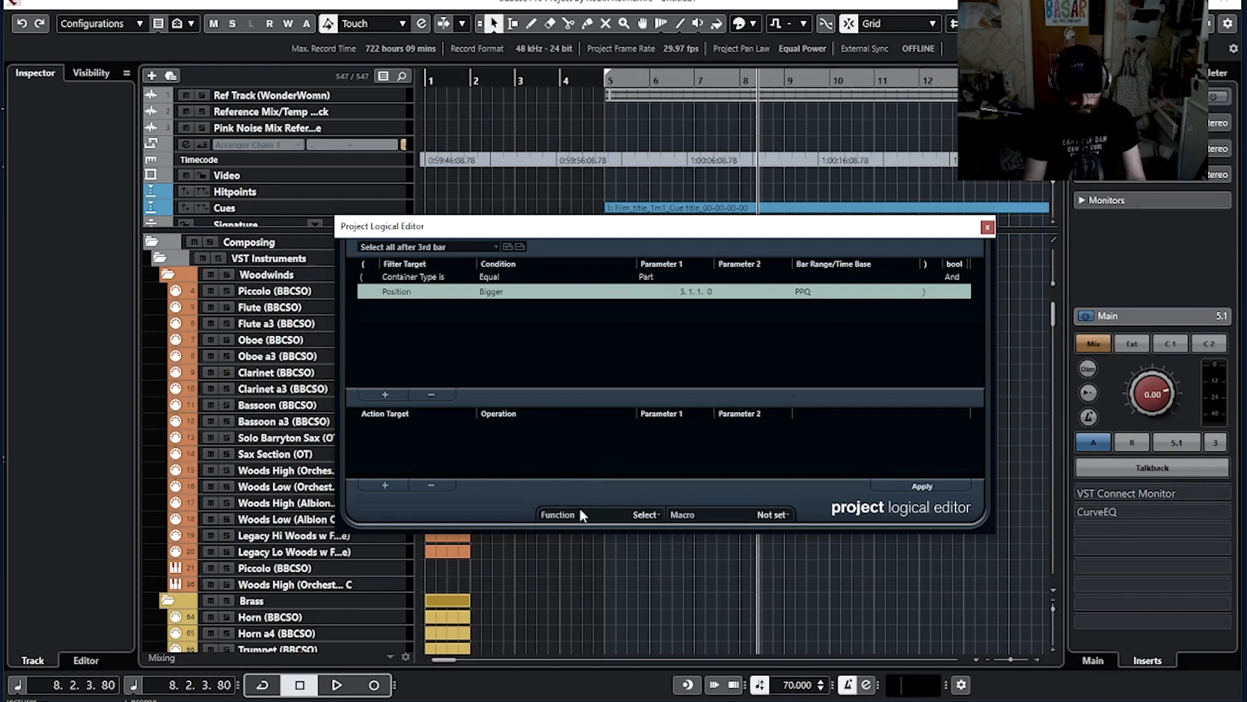
left_click(507, 248)
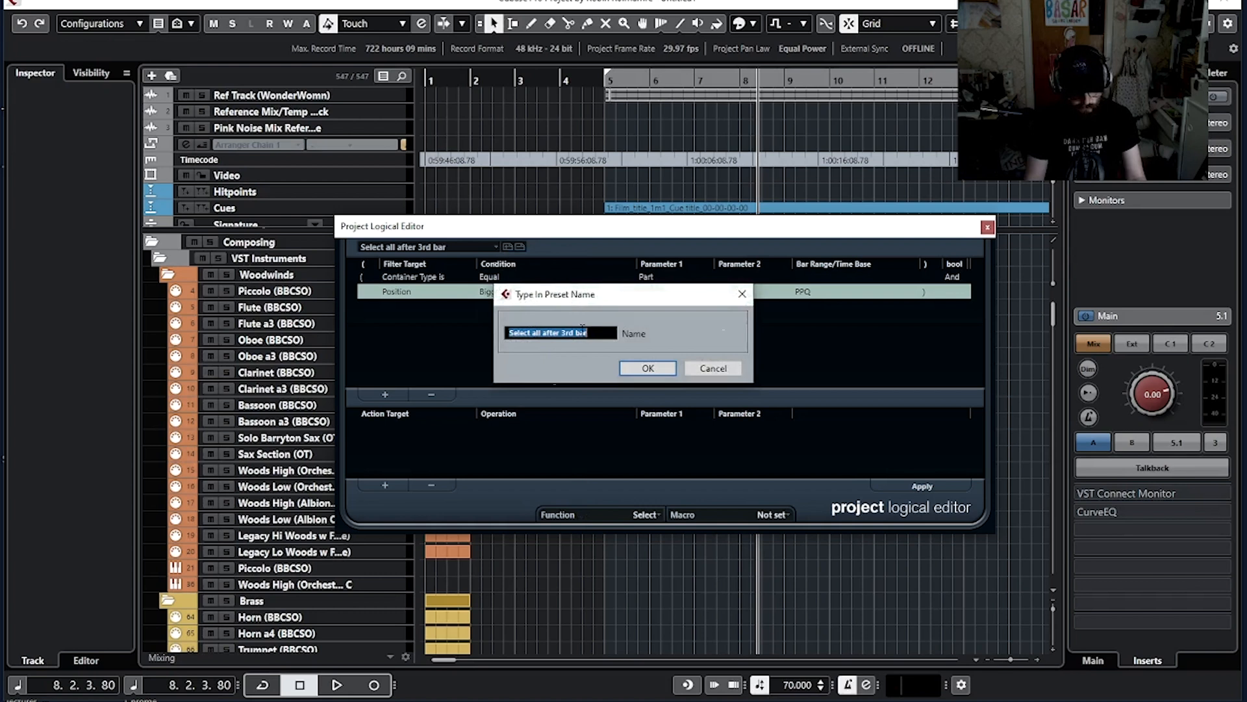
left_click(643, 368)
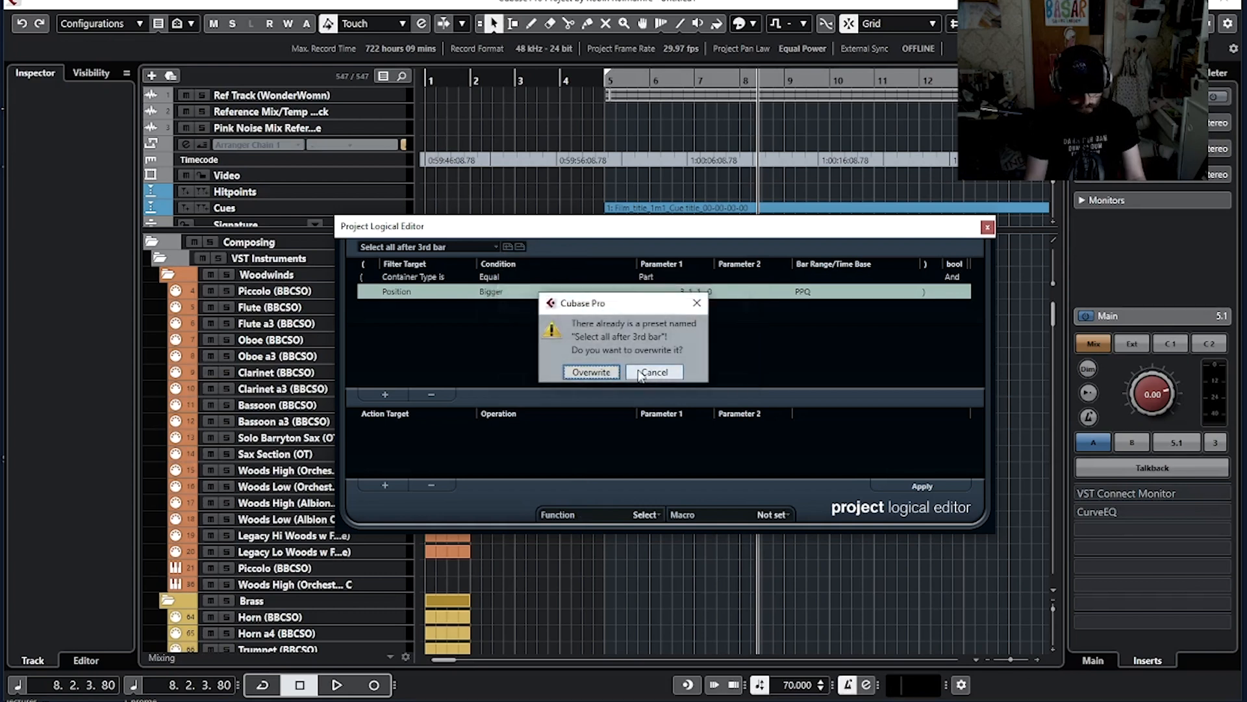
left_click(588, 373)
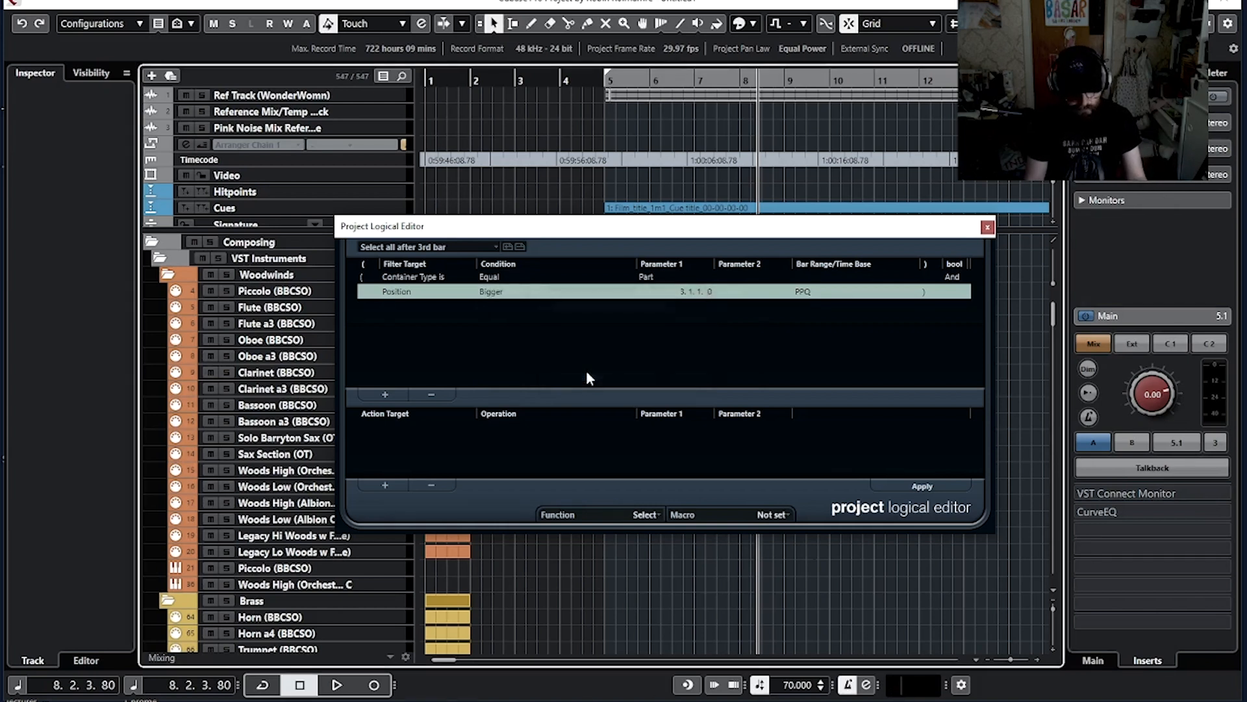
Step: Reload the 'Select all after 3rd bar' preset and close the Project Logical Editor
left_click(461, 246)
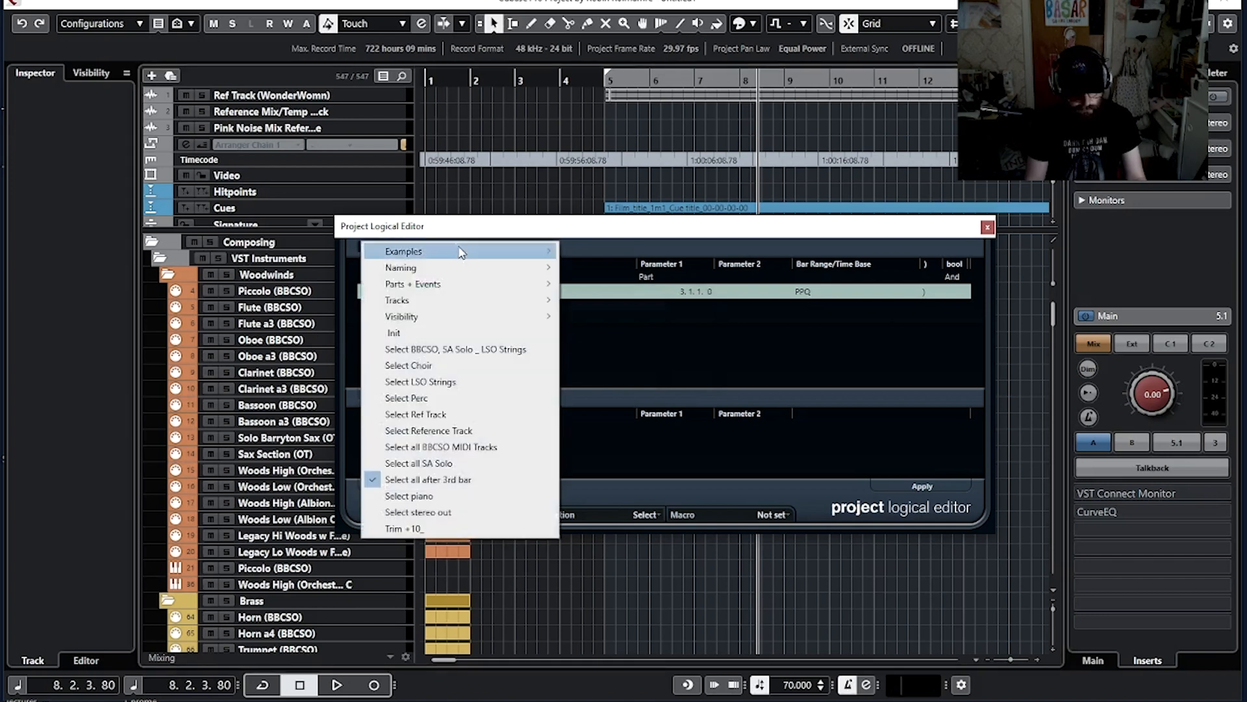
left_click(509, 477)
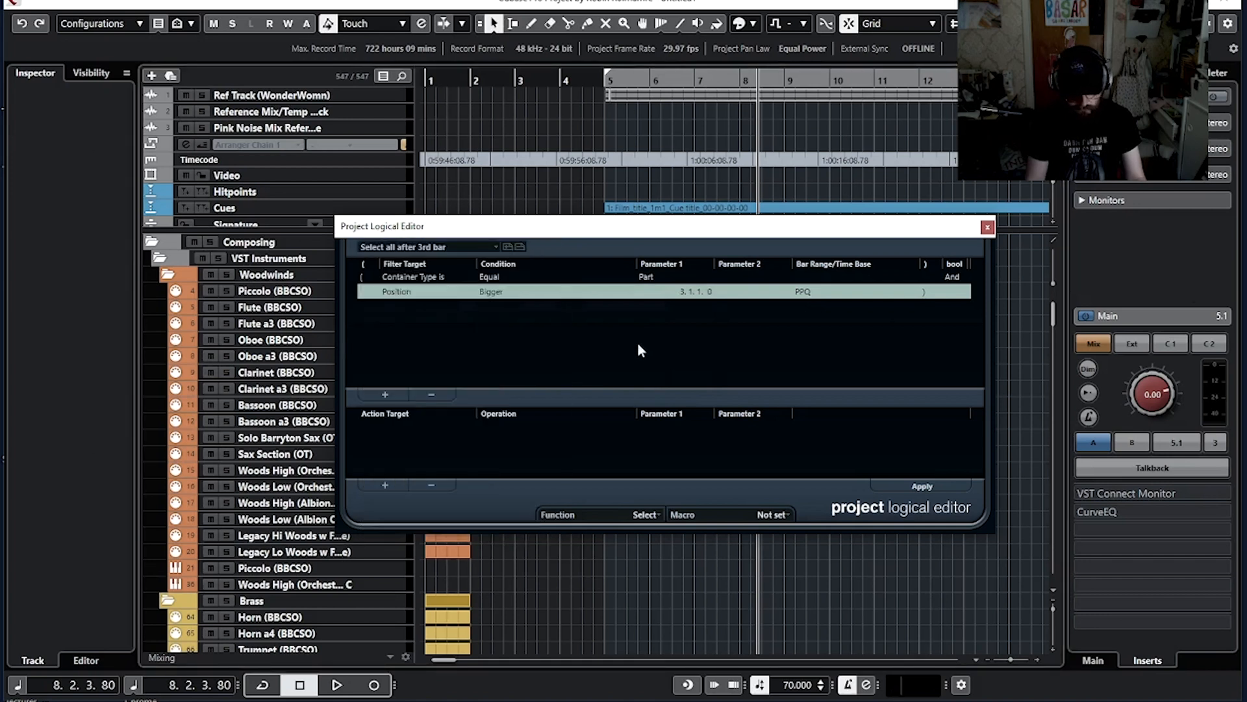
left_click(988, 227)
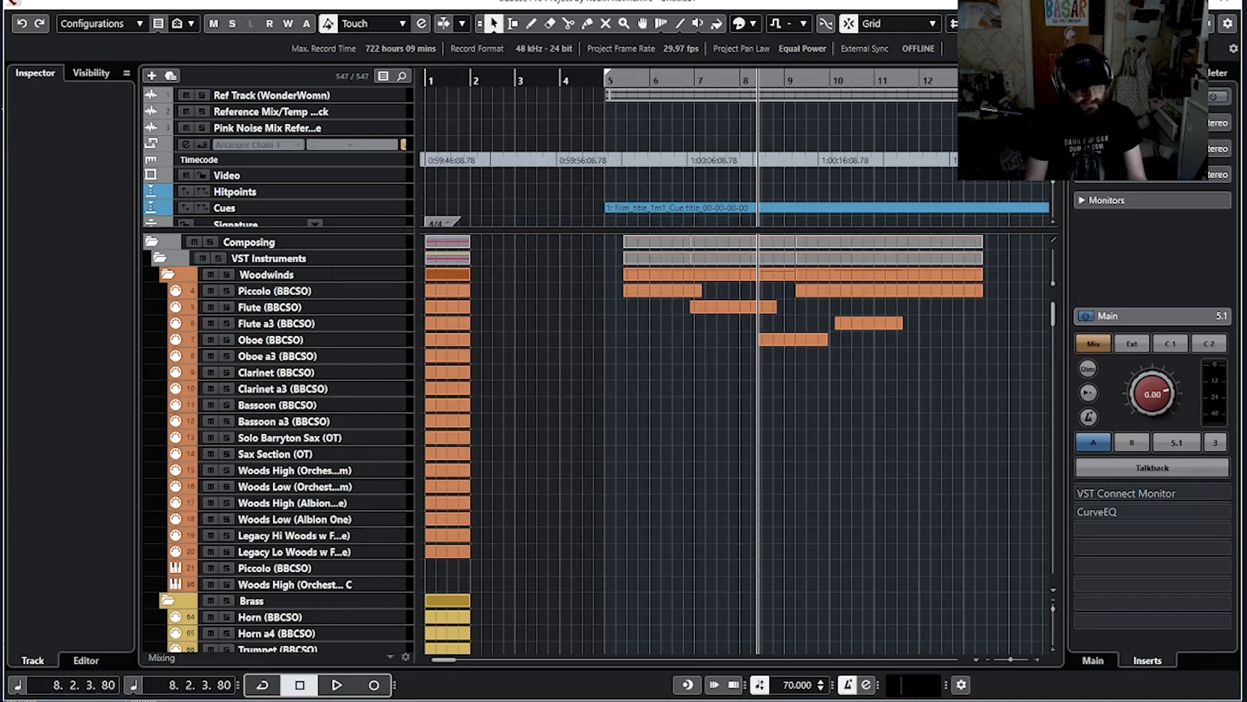
Step: Open the Key Commands dialog with its macros section shown
left_click(35, 0)
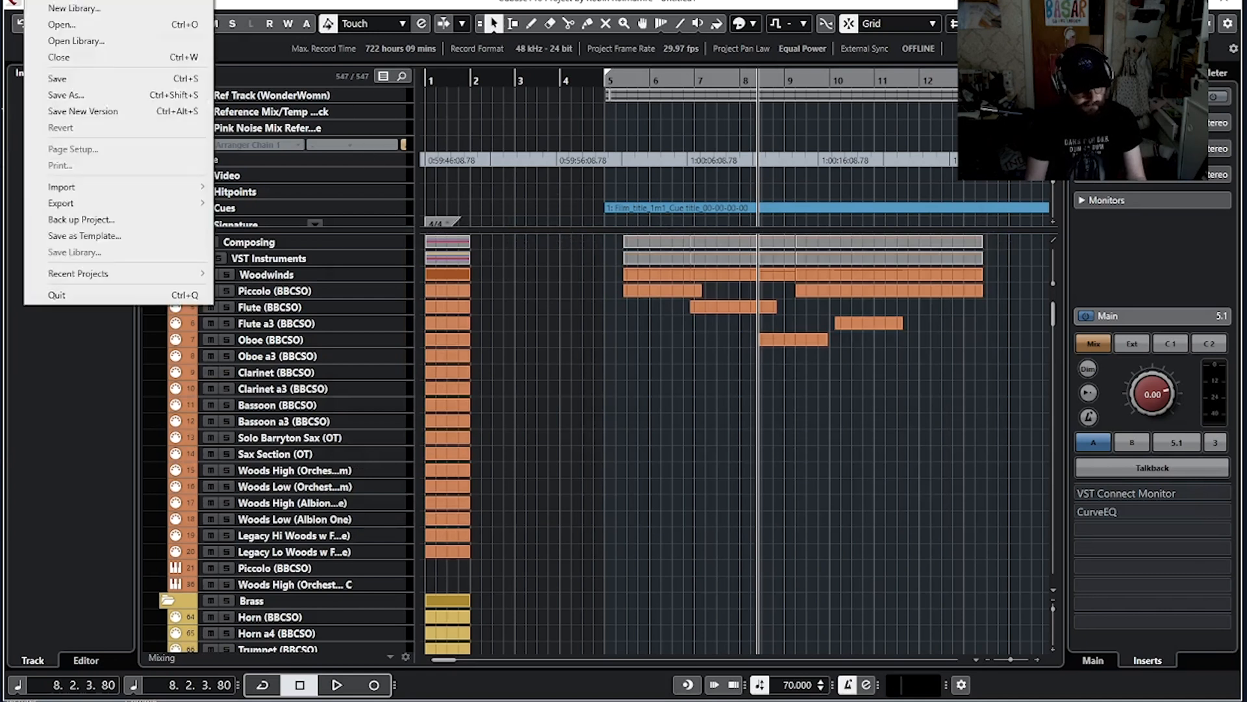
mouse_move(60, 0)
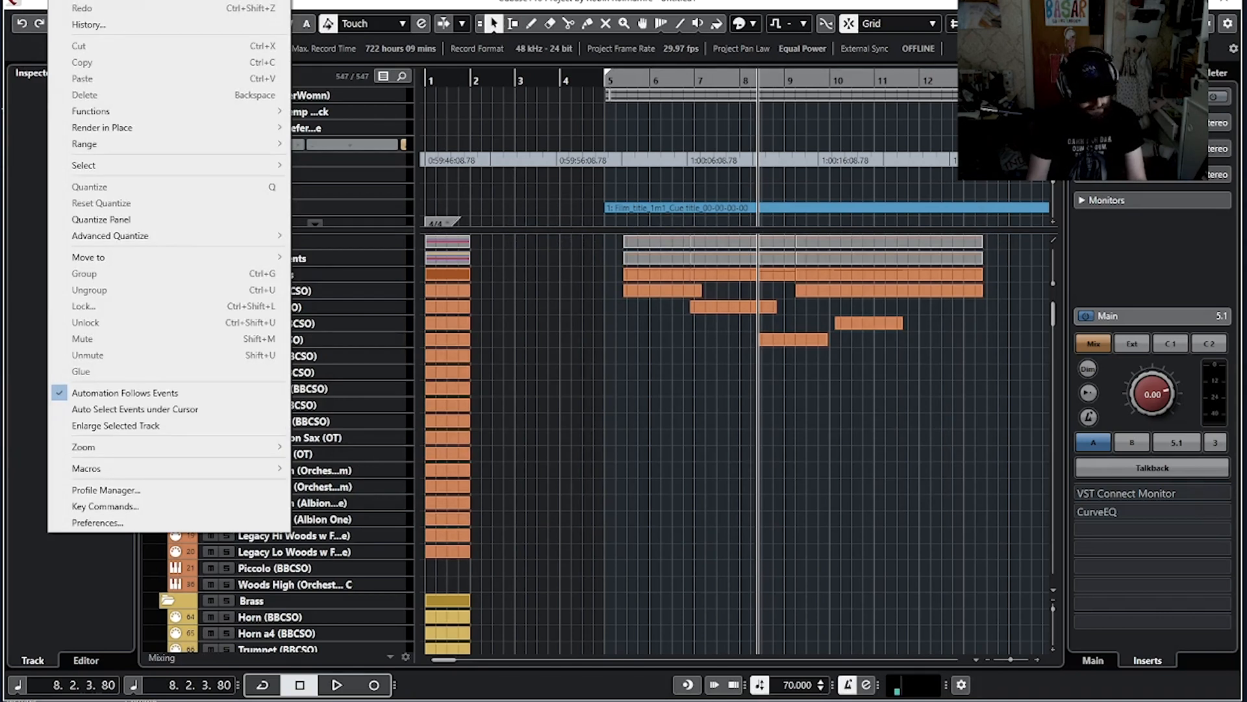
left_click(127, 513)
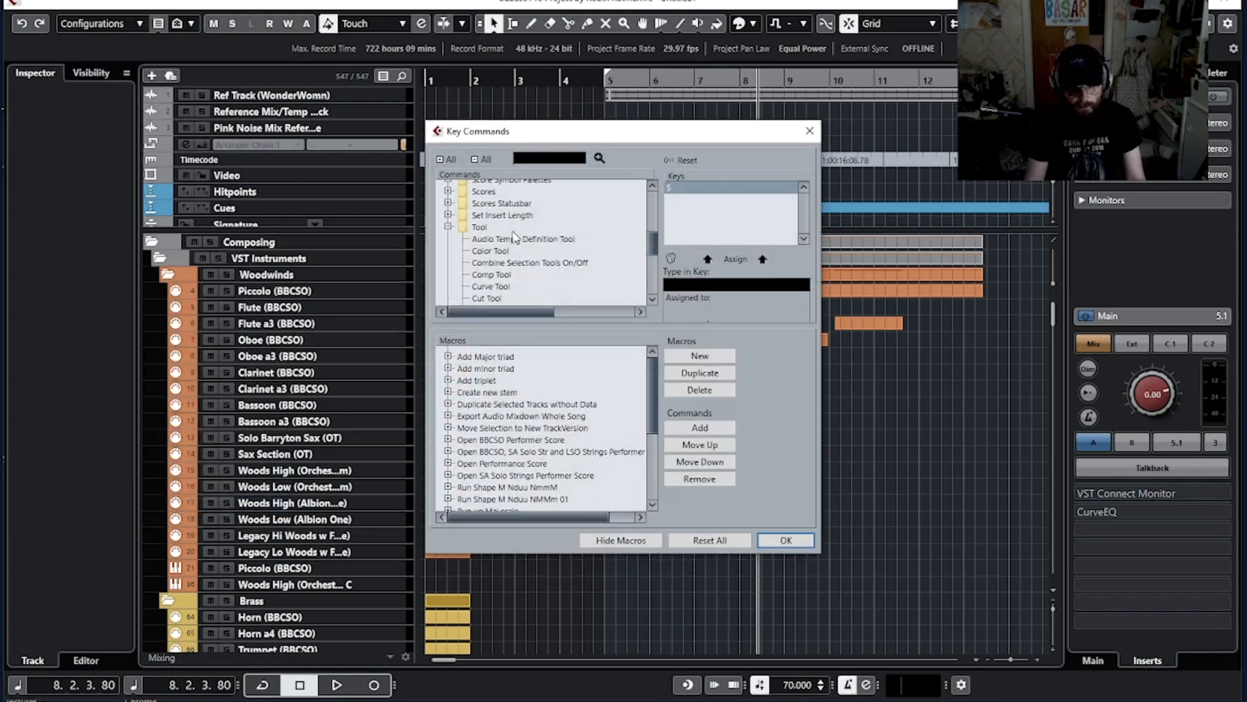
left_click(633, 542)
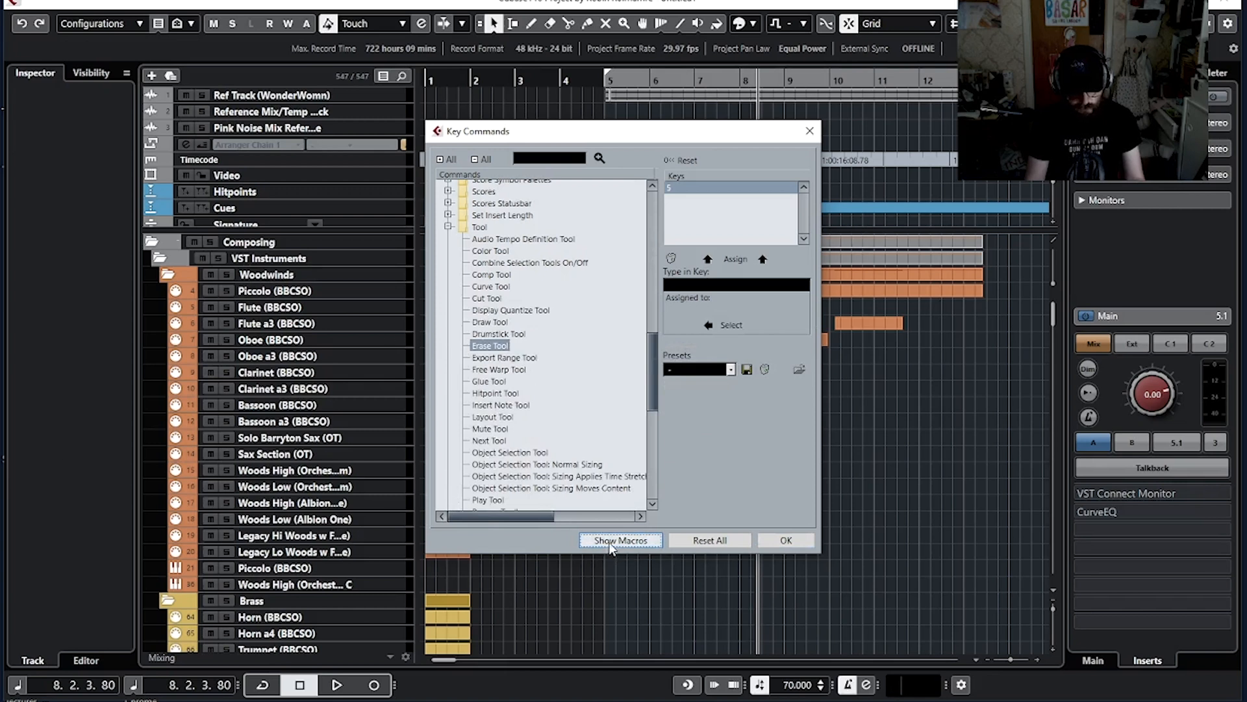
left_click(611, 543)
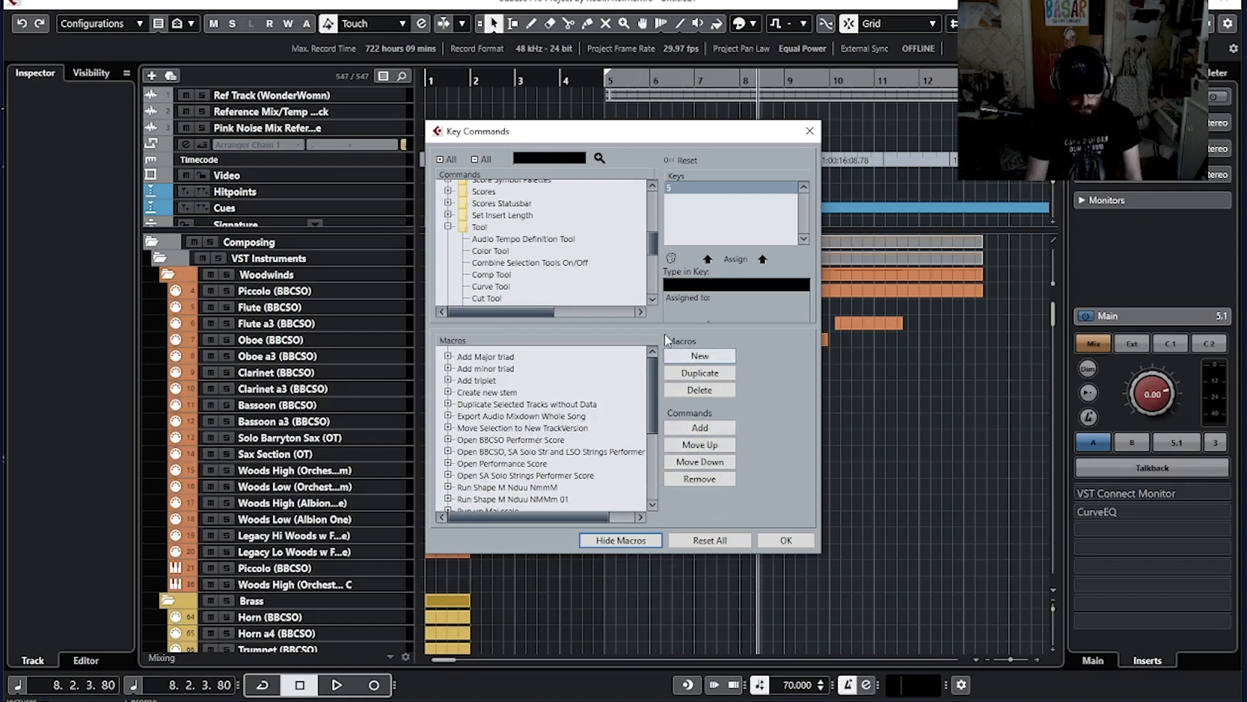
Step: Create a new macro named 'Show only tracks with data after 3rd bar'
left_click(699, 357)
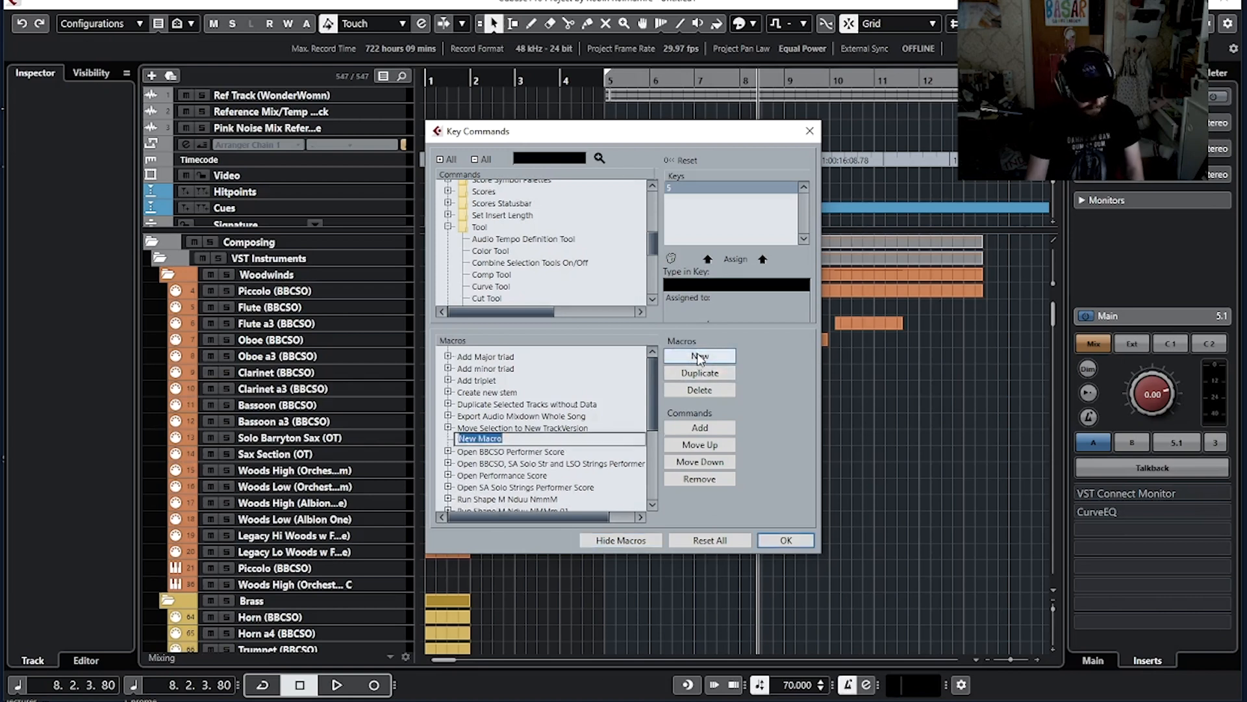
type("Sho")
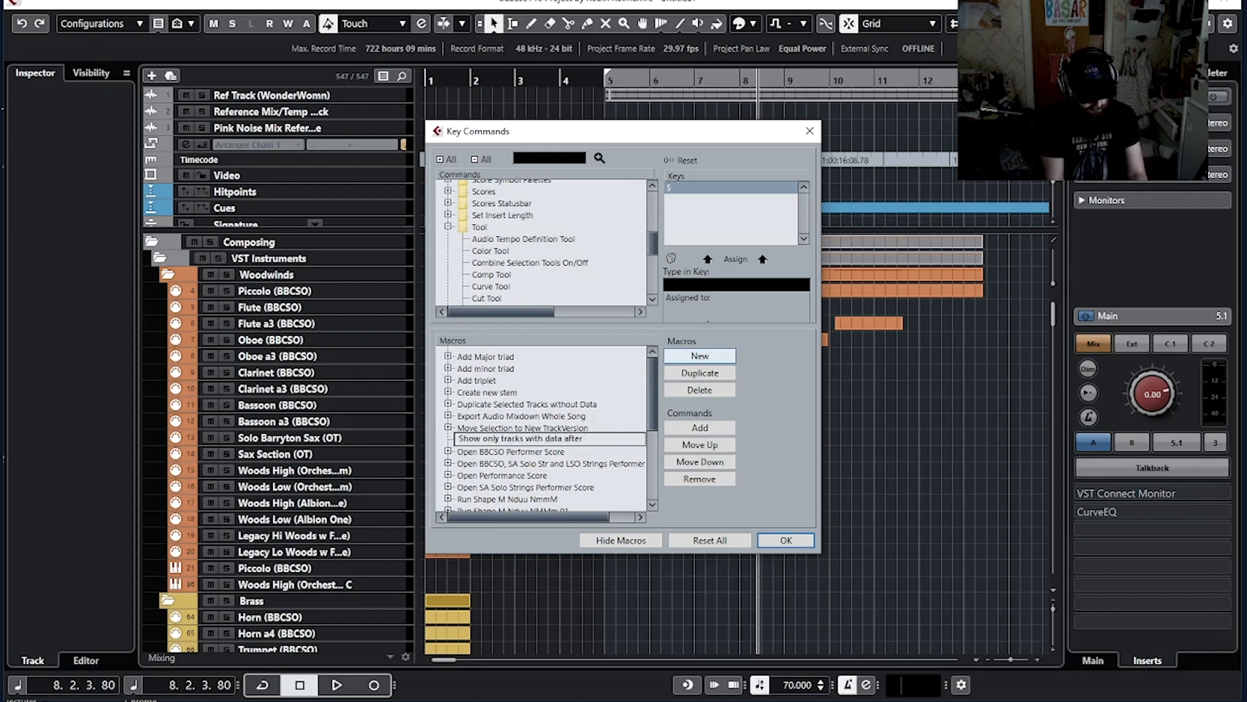
type("ar")
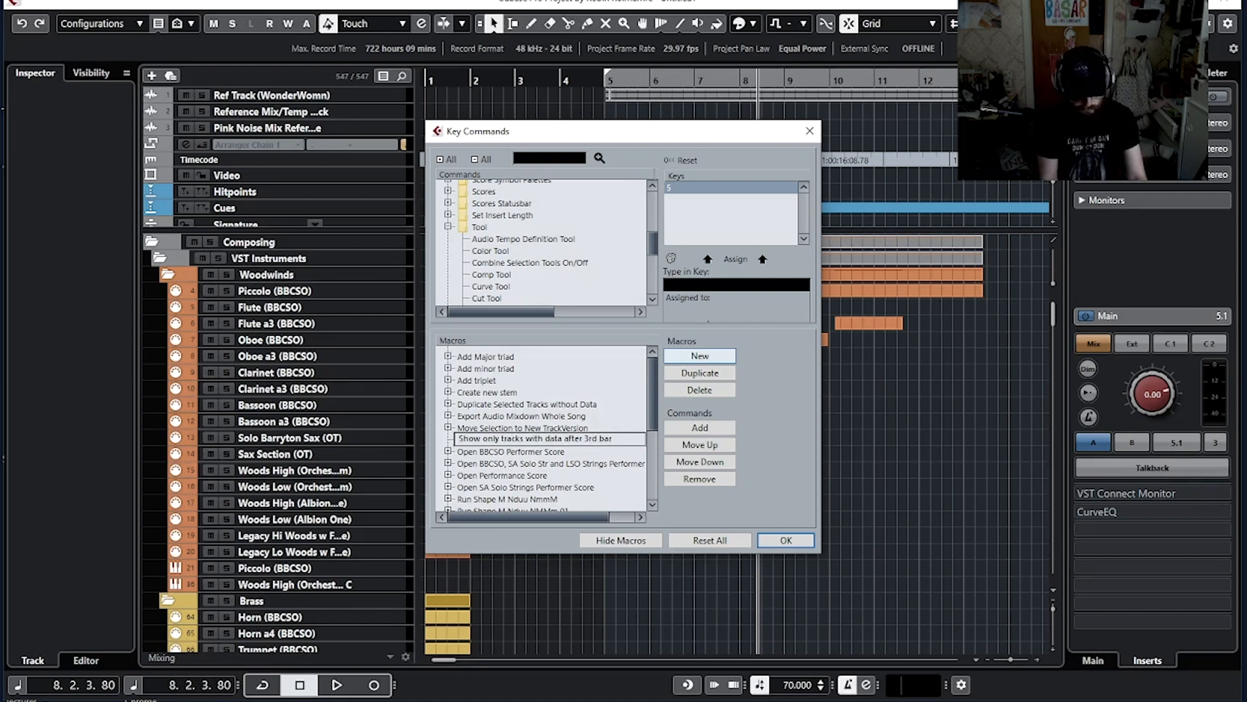
key("Return")
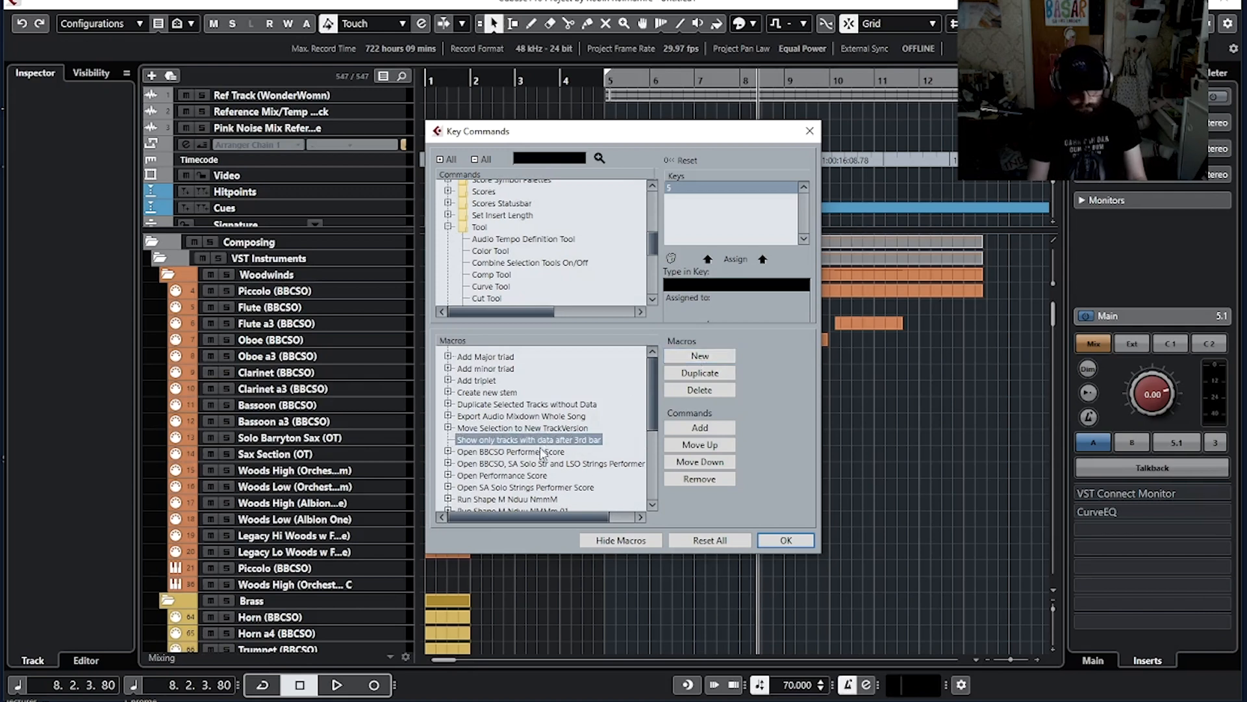
Step: Add the Process Project Logical Editor command 'Select all after 3rd bar' to the new macro
scroll(520, 253, "up", 5)
scroll(517, 248, "up", 6)
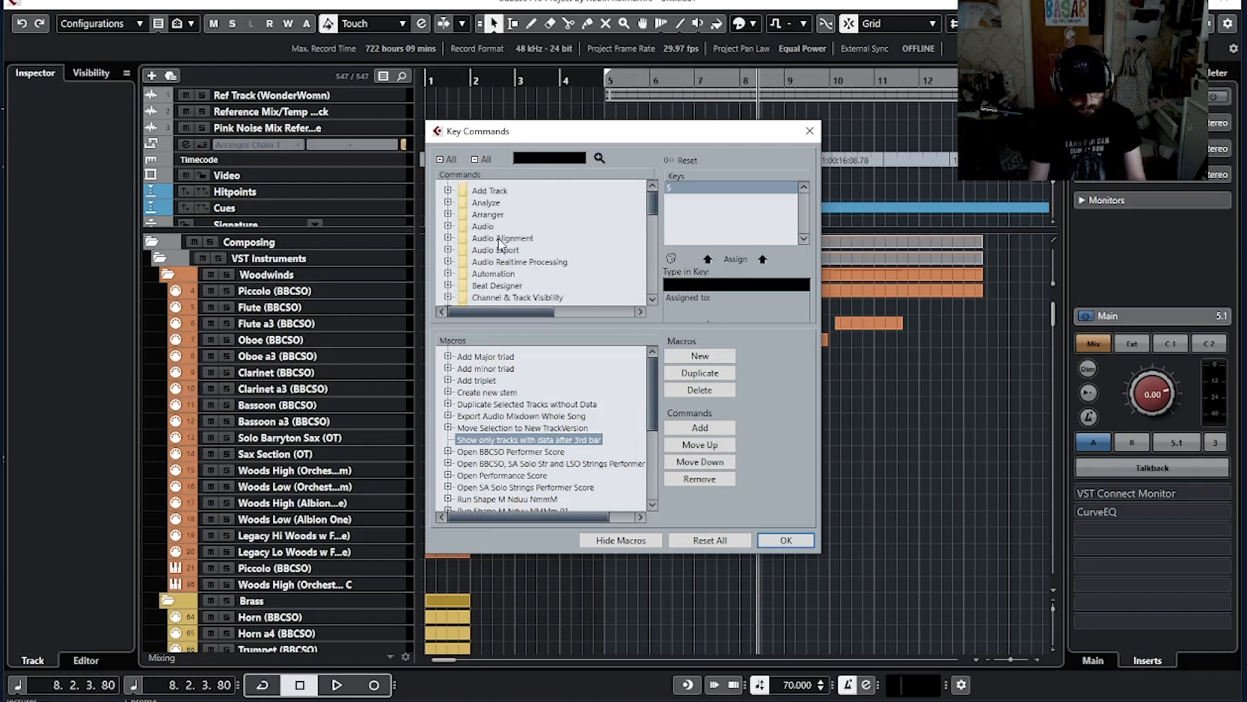
scroll(494, 250, "down", 6)
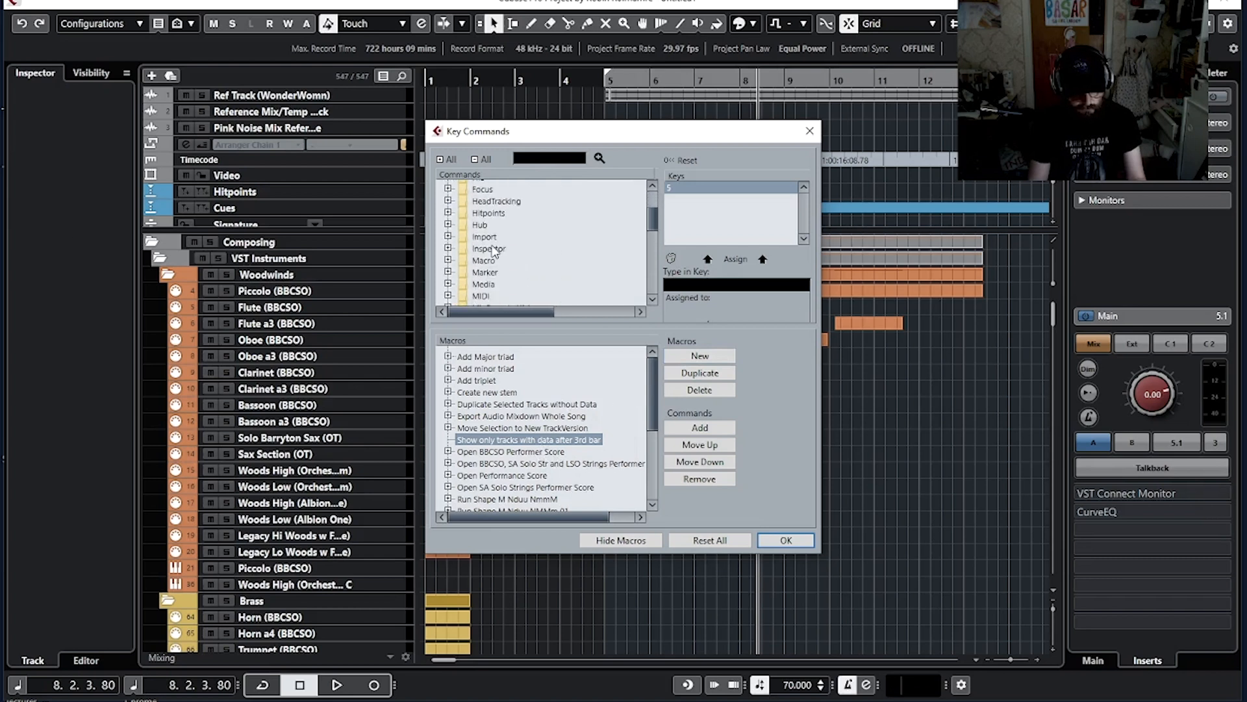
scroll(489, 253, "up", 1)
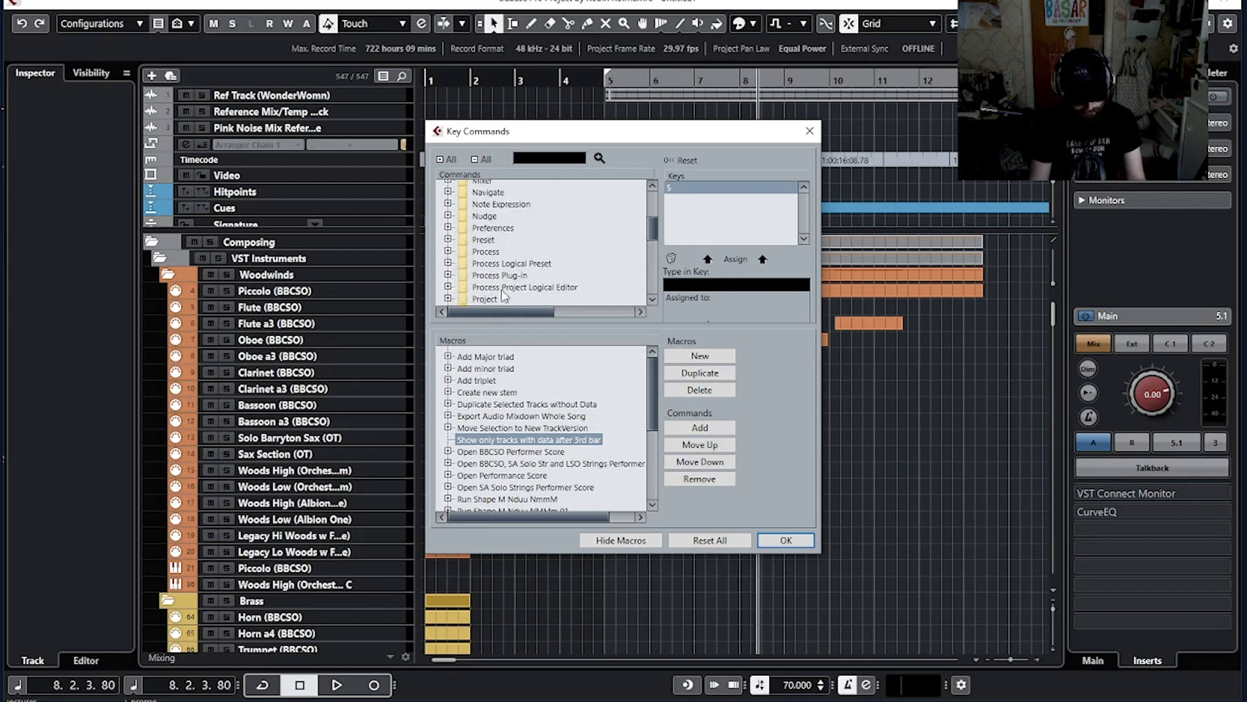
left_click(450, 287)
scroll(548, 276, "down", 5)
scroll(547, 277, "down", 10)
scroll(547, 278, "down", 3)
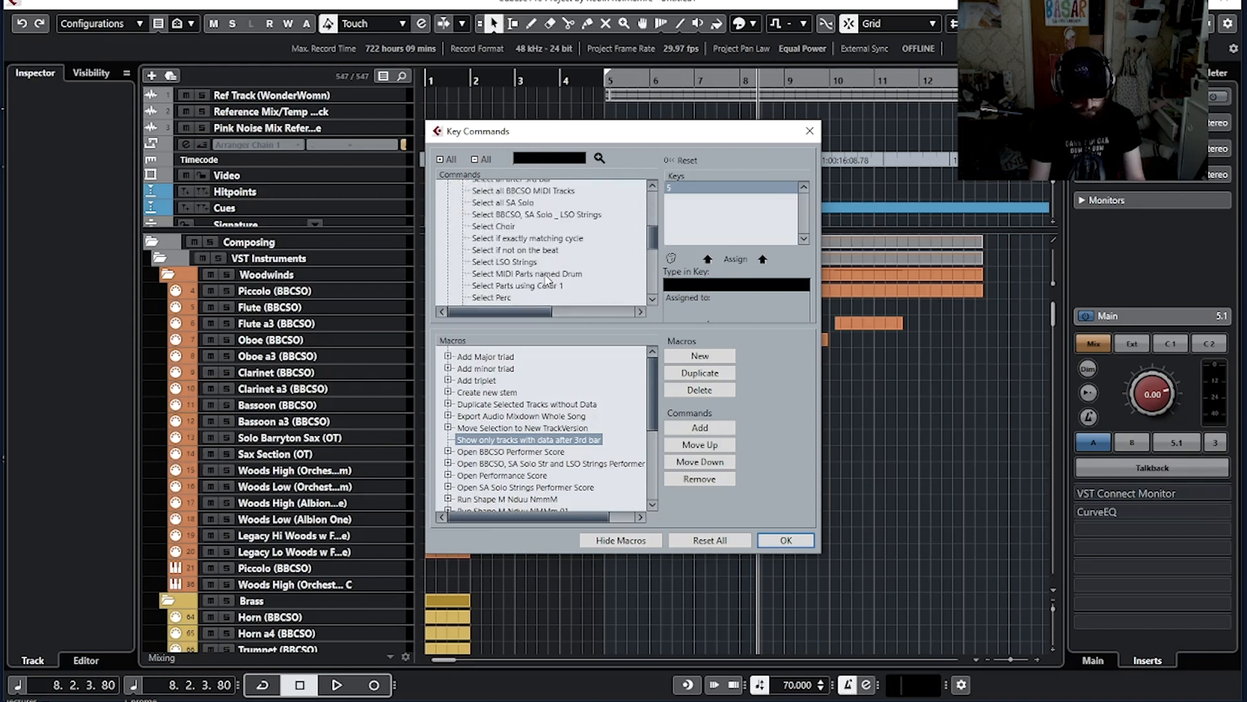
scroll(547, 280, "down", 3)
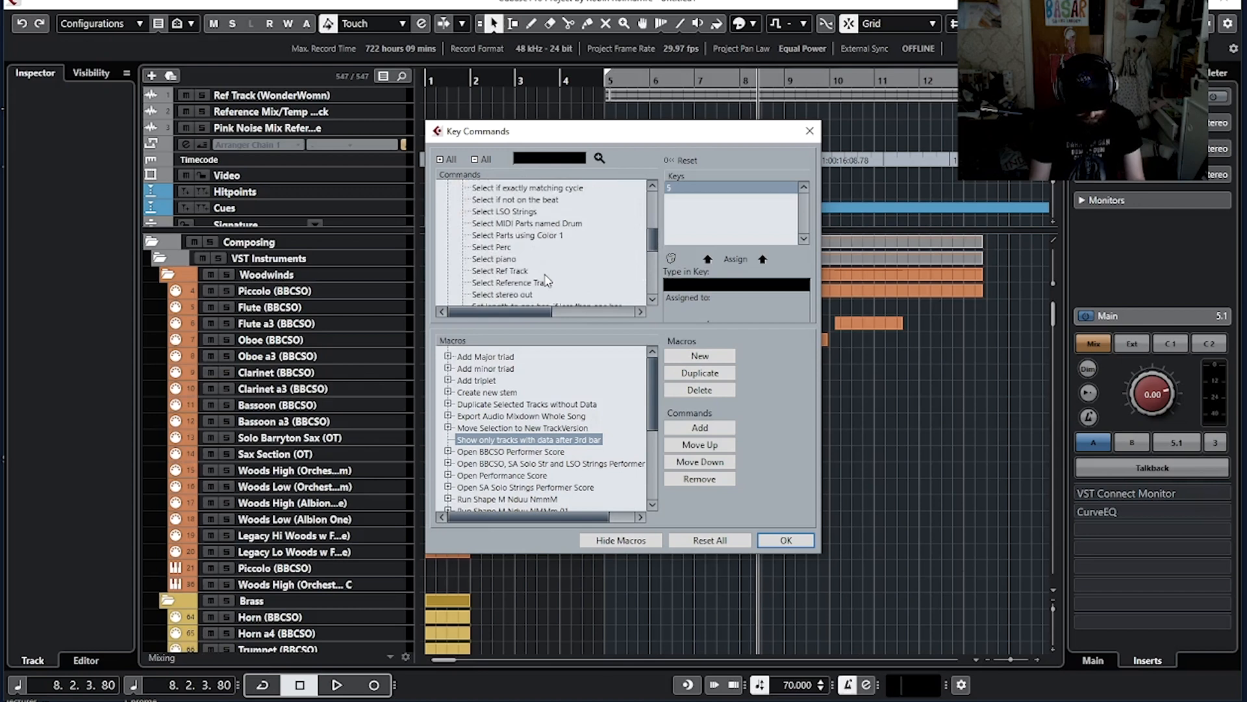
scroll(548, 279, "down", 1)
scroll(548, 280, "down", 3)
scroll(527, 281, "up", 2)
scroll(523, 256, "up", 3)
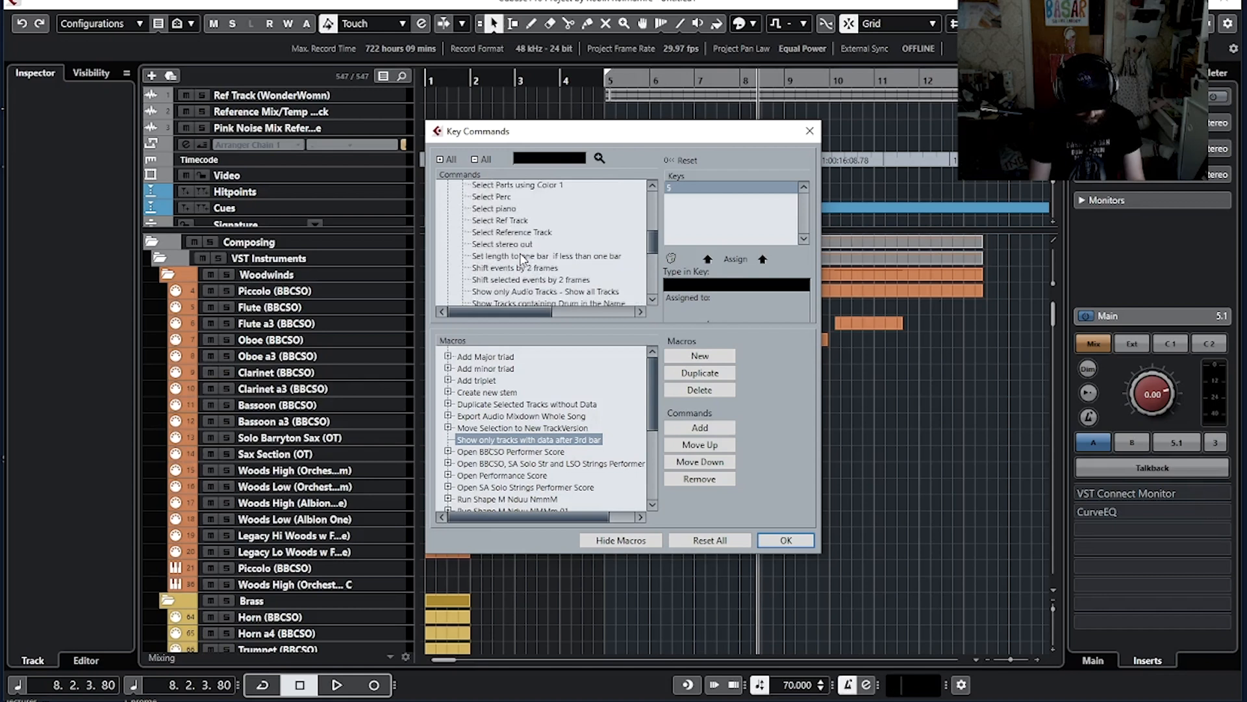
scroll(522, 259, "up", 4)
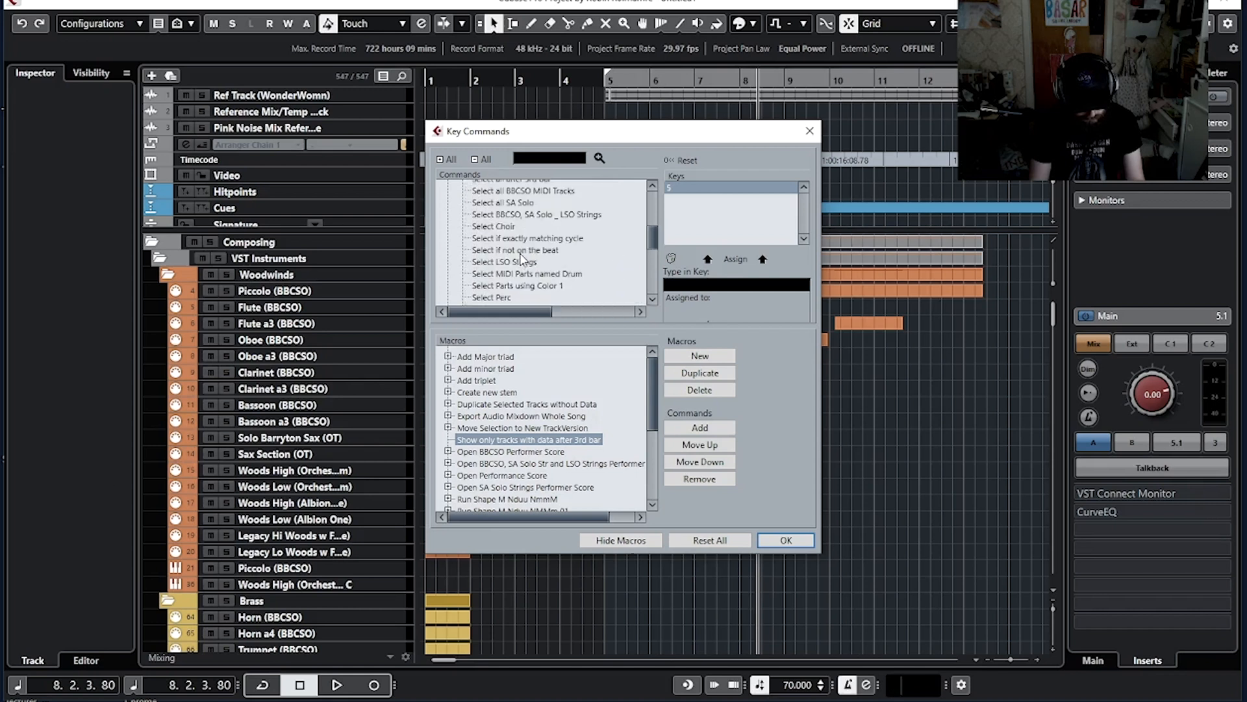
scroll(522, 259, "up", 1)
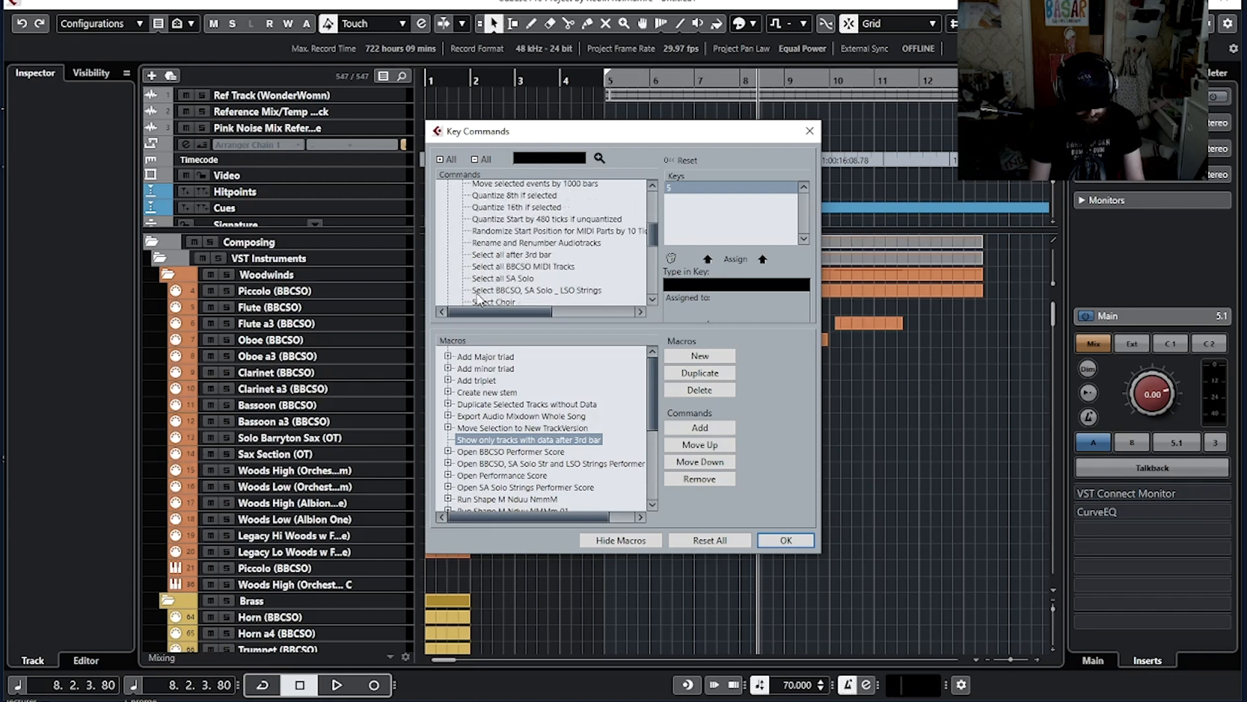
left_click(523, 258)
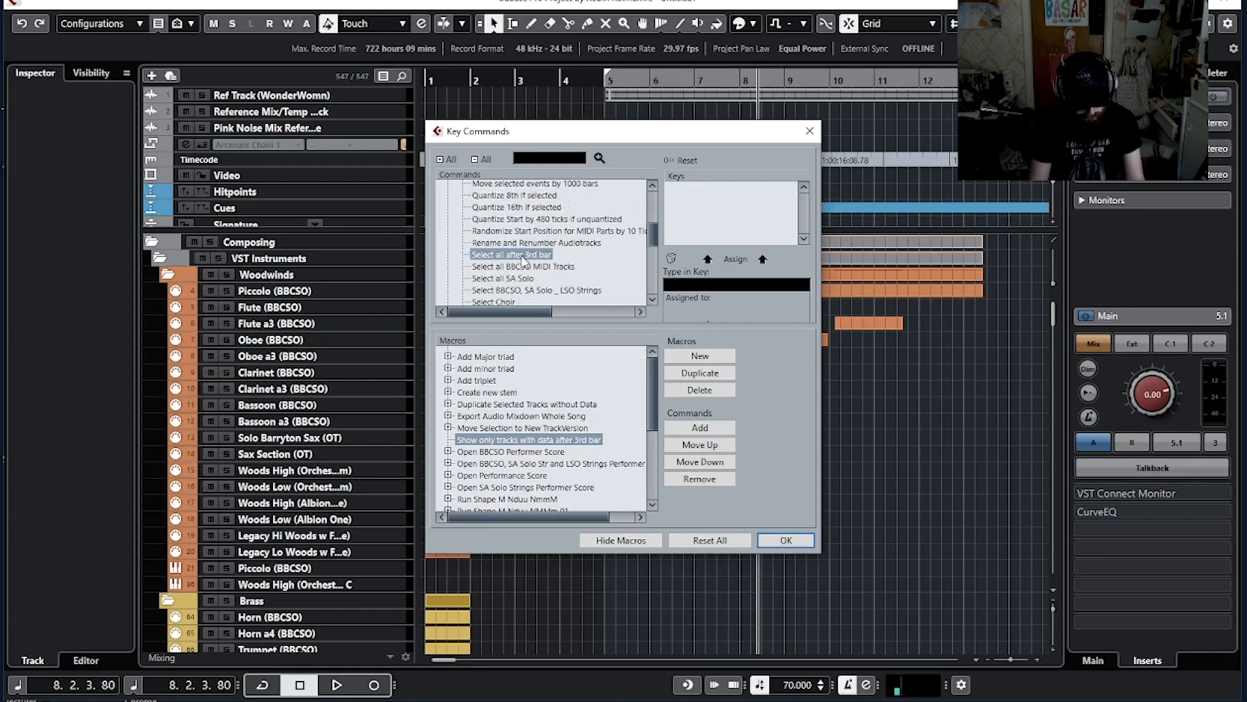
left_click(700, 431)
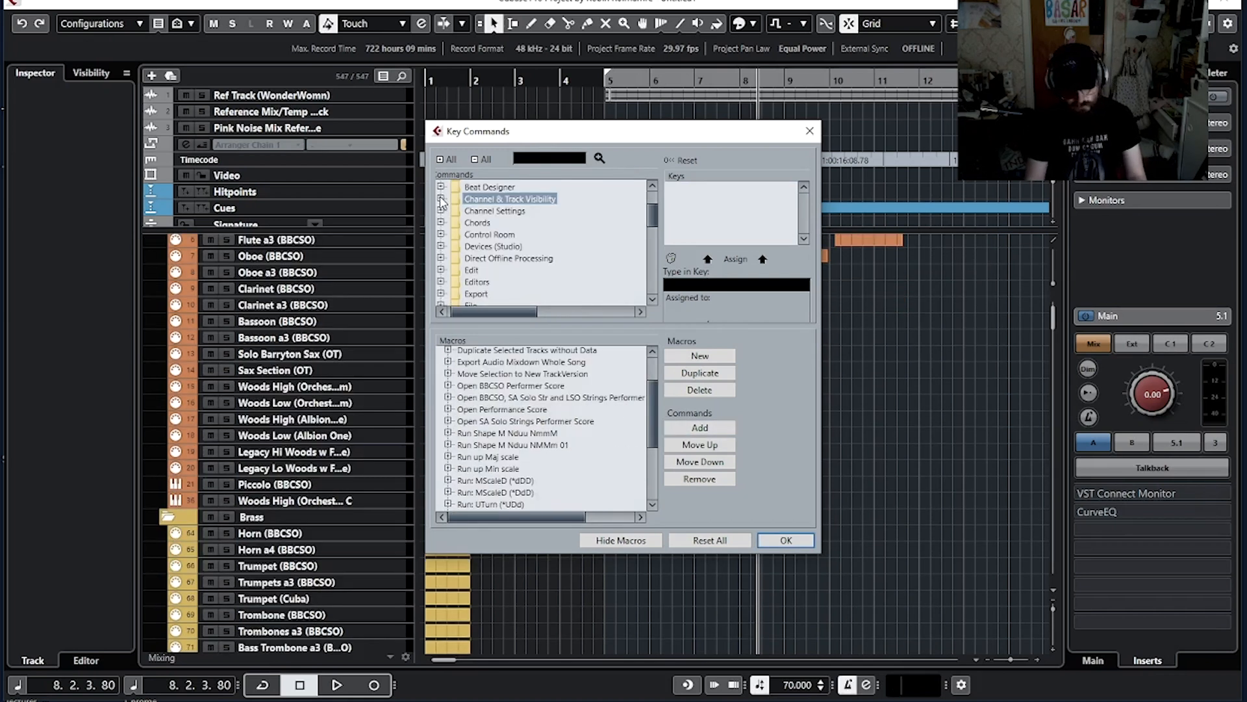
Step: Add 'Agents: Show Only Selected Channels/Tracks' from Channel & Track Visibility to the macro, then close the Key Commands dialog with OK
left_click(441, 199)
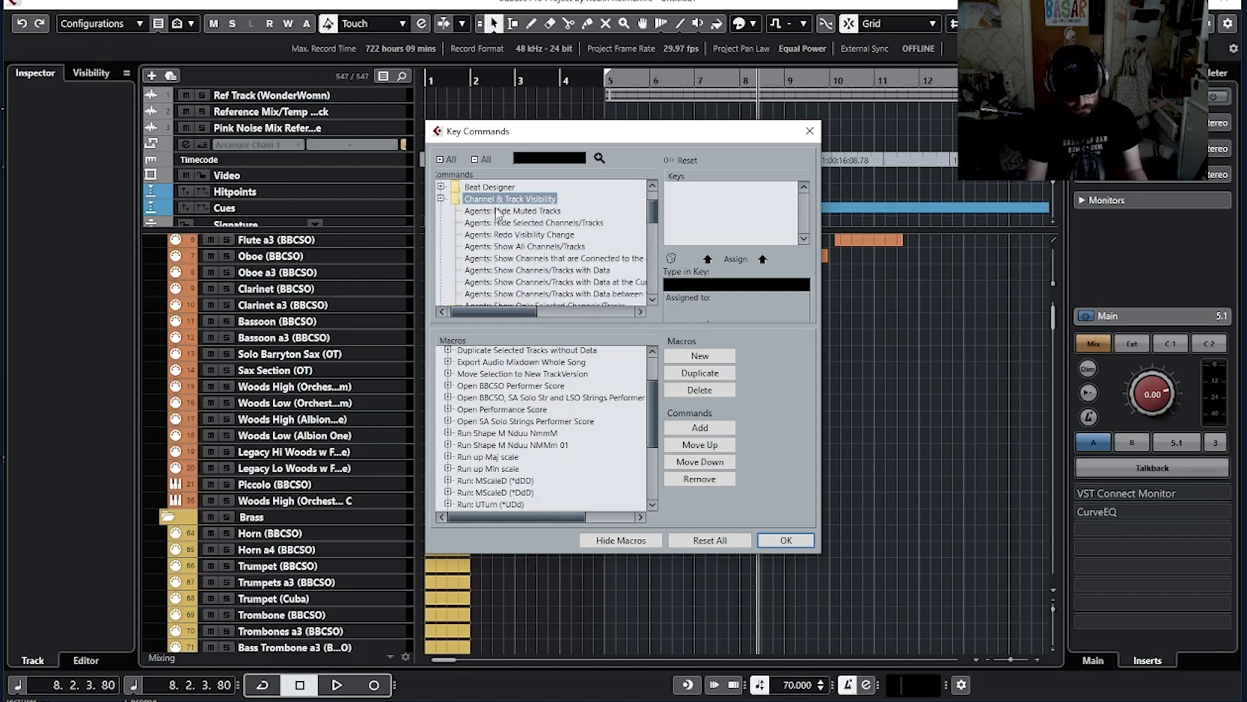
scroll(520, 239, "down", 2)
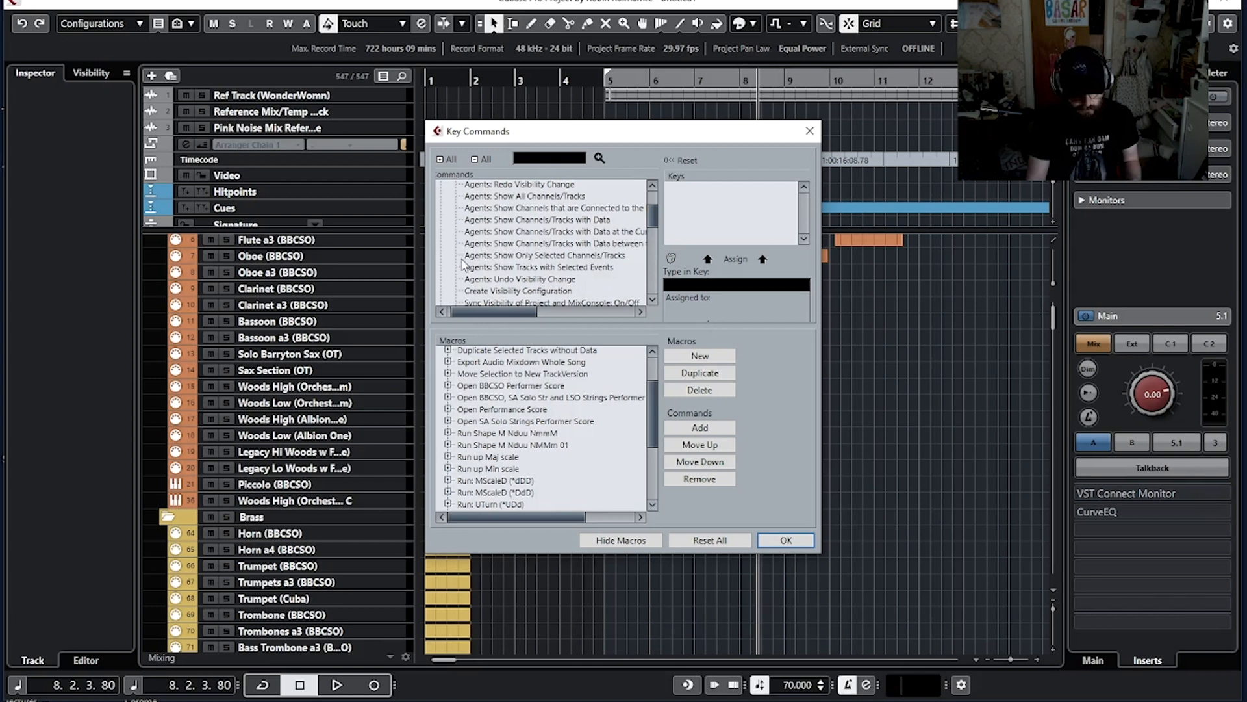
left_click(611, 256)
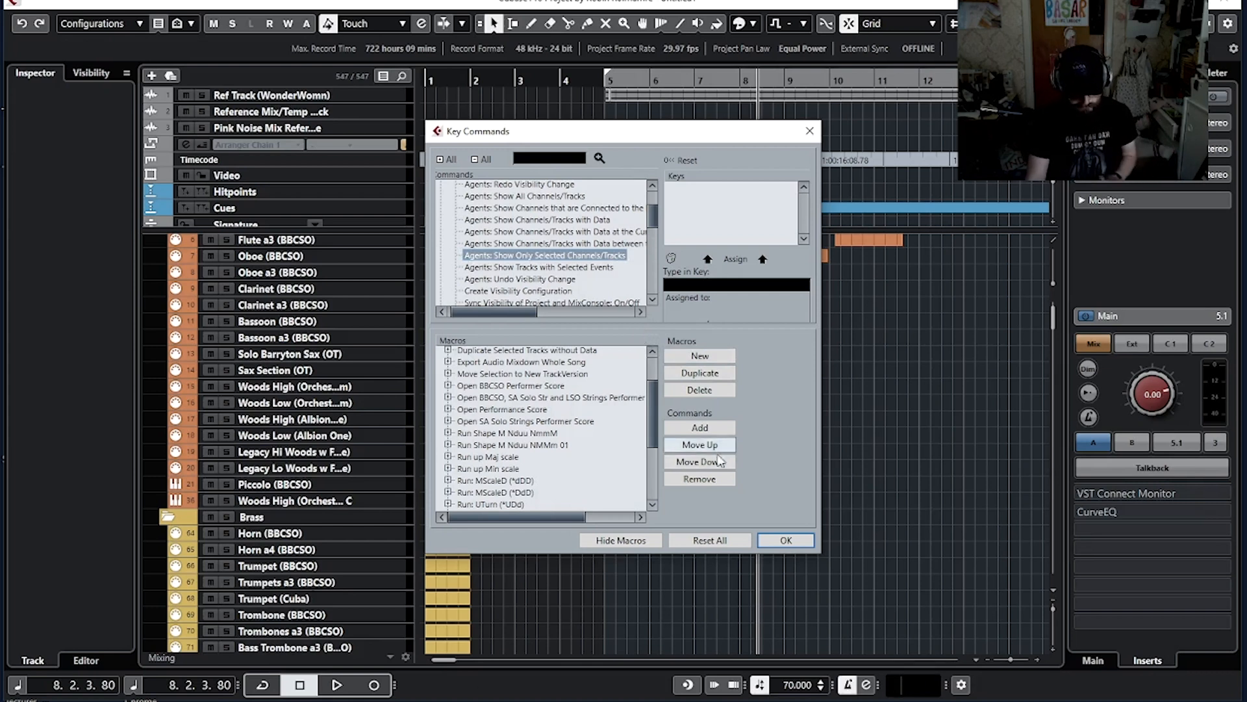
scroll(537, 438, "down", 5)
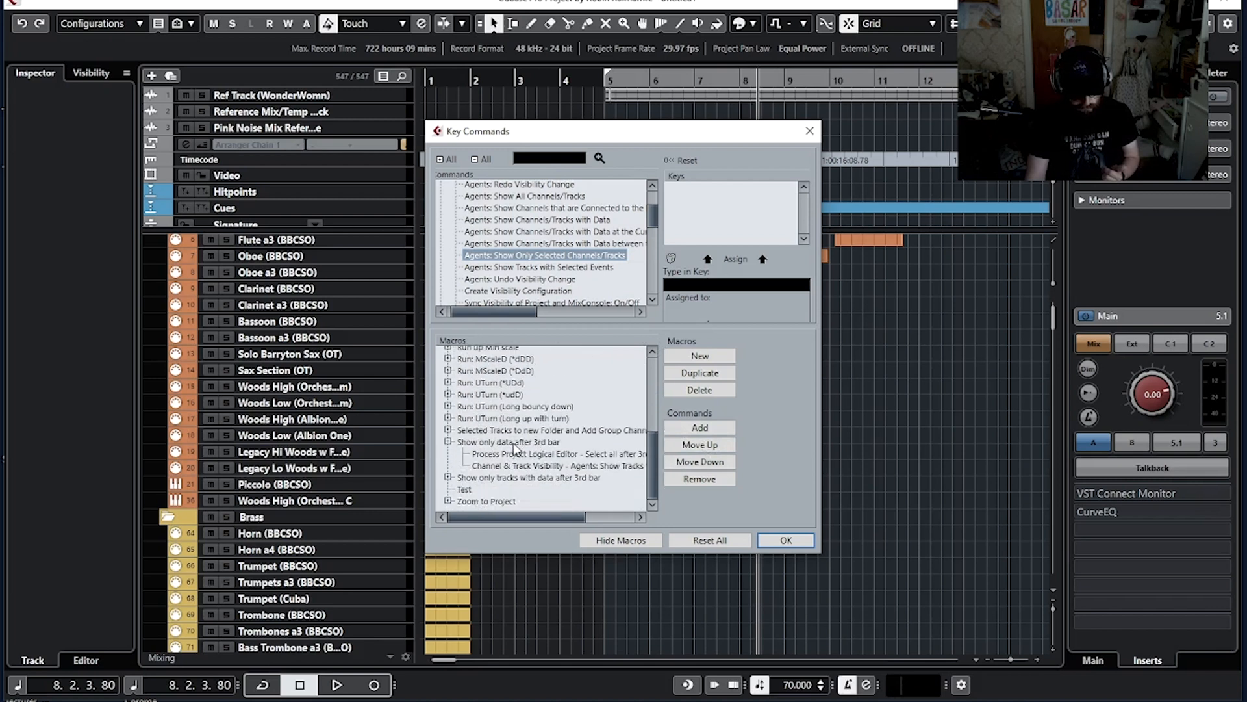
left_click(514, 444)
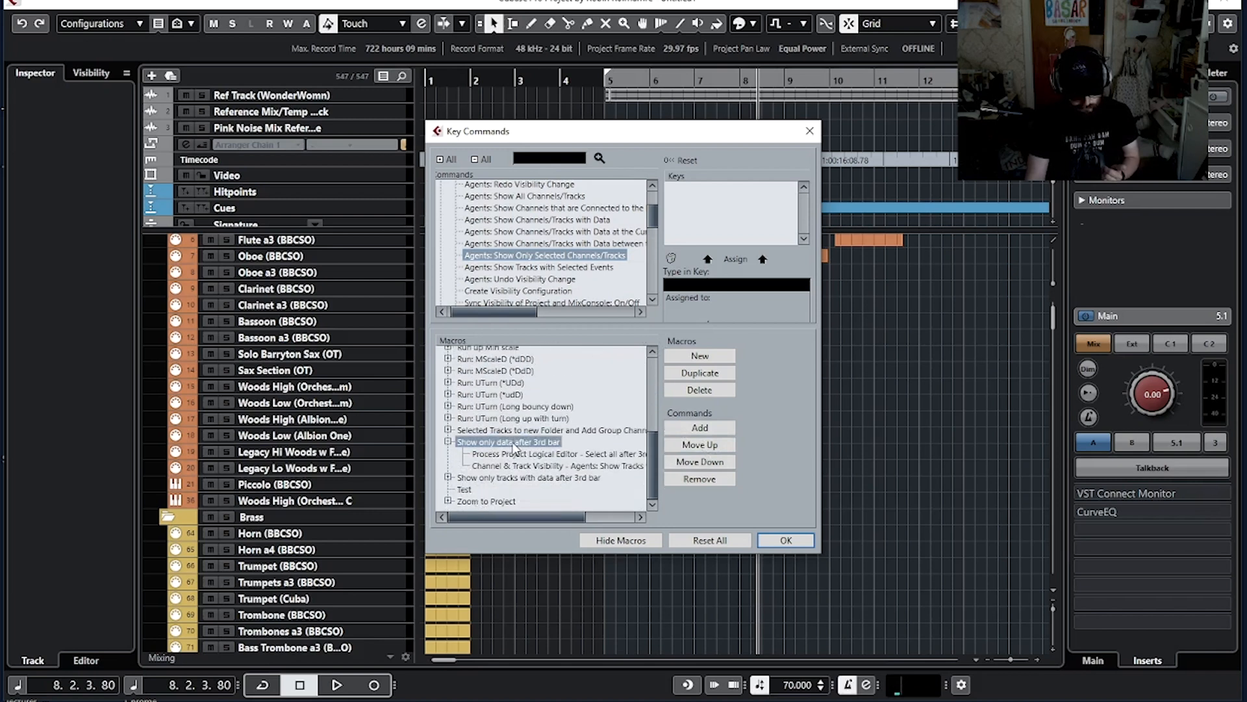
left_click(528, 477)
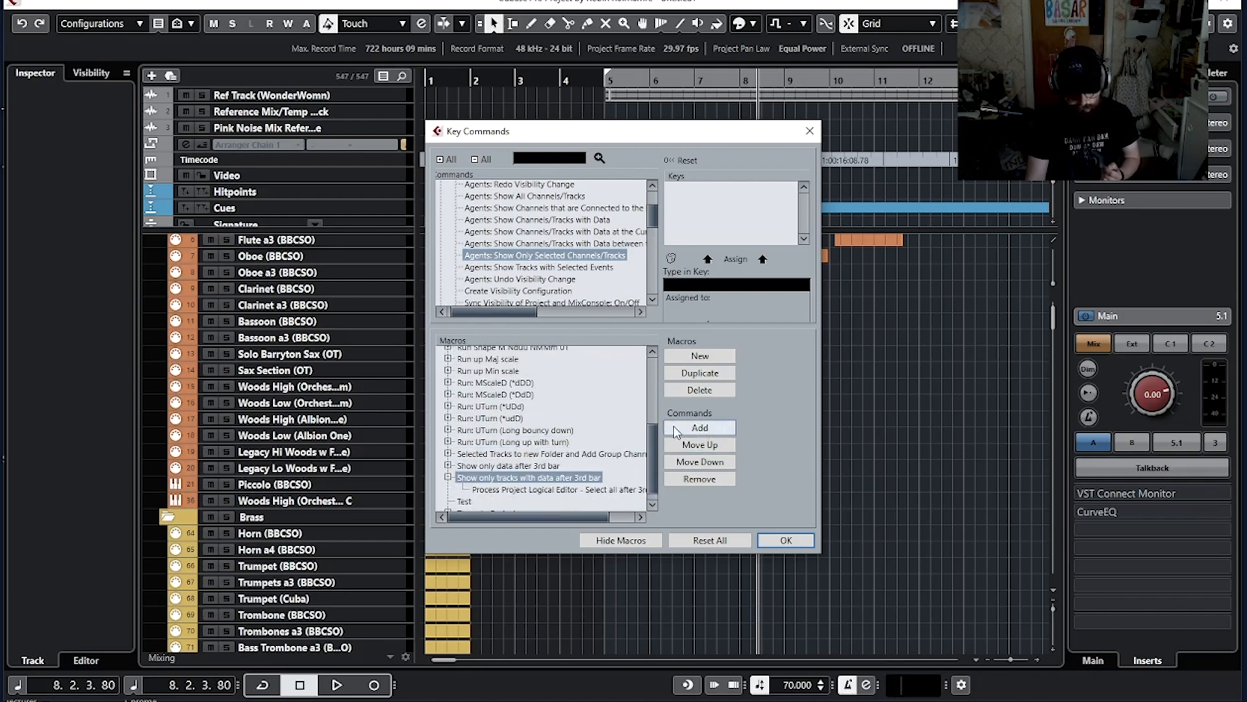
left_click(701, 429)
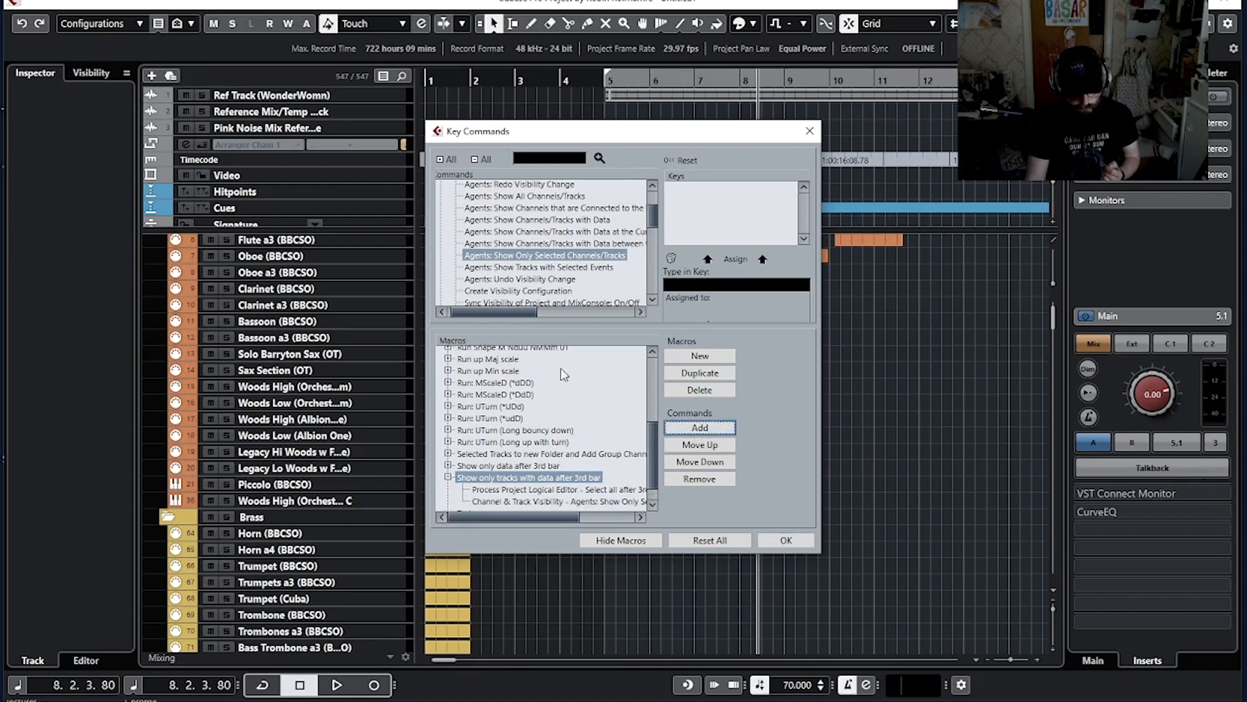
scroll(514, 475, "down", 1)
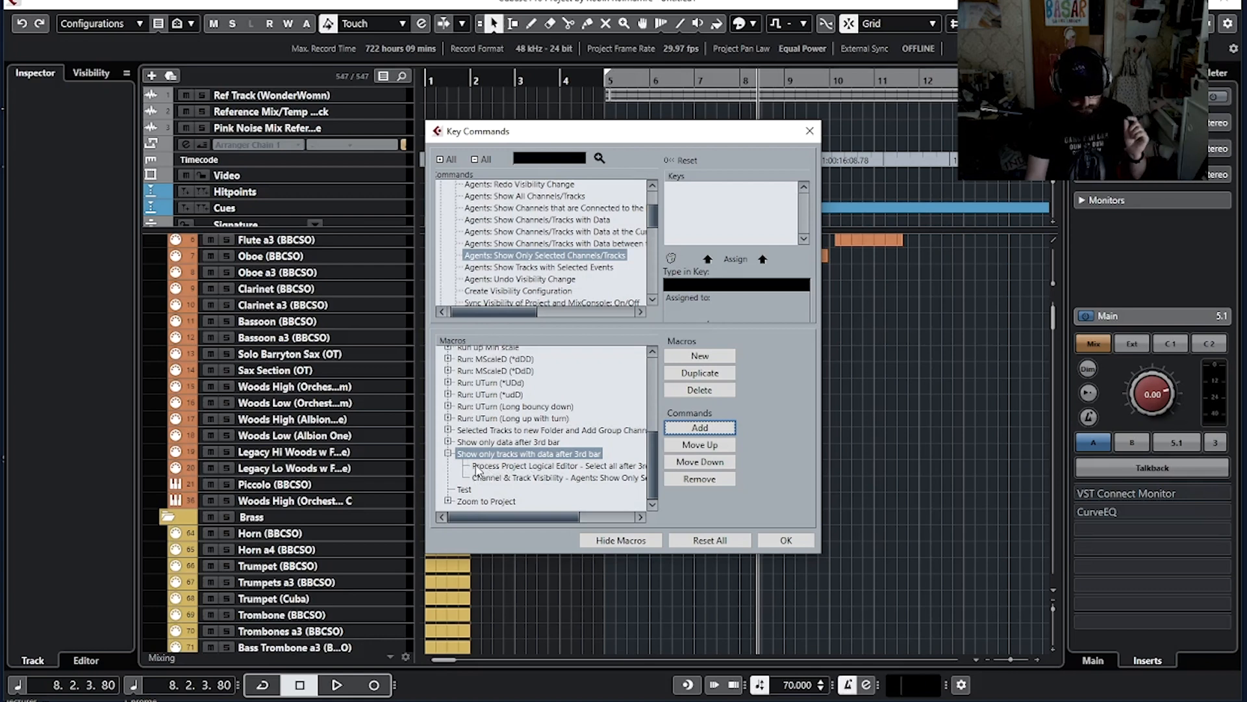
left_click_drag(513, 516, 549, 524)
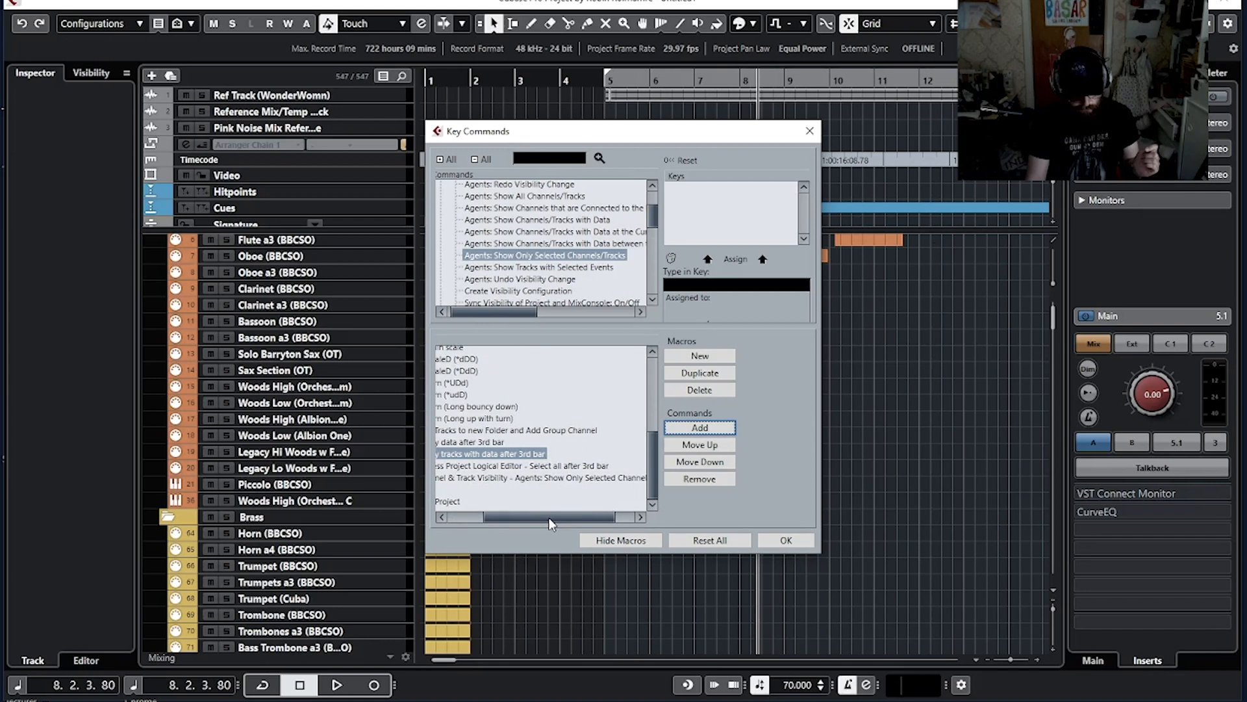
left_click(786, 541)
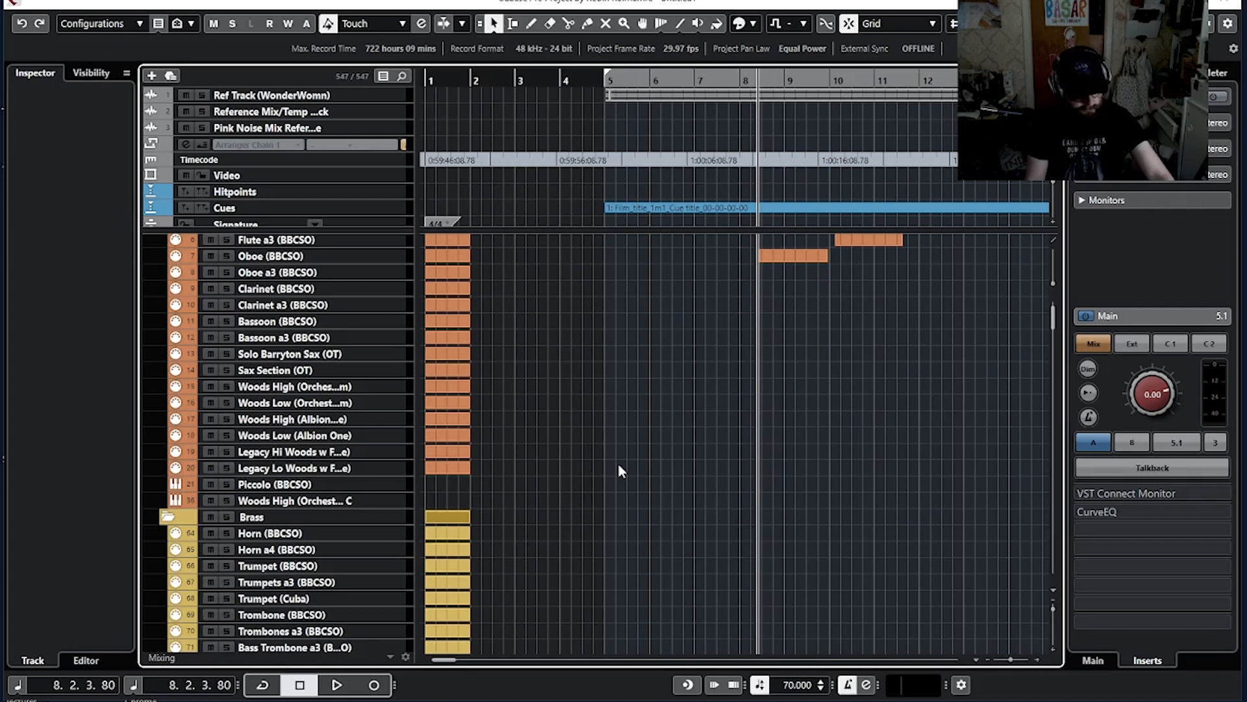
Step: Trigger the track visibility key commands to test showing only tracks with data after bar 3
key("ctrl+shift+v")
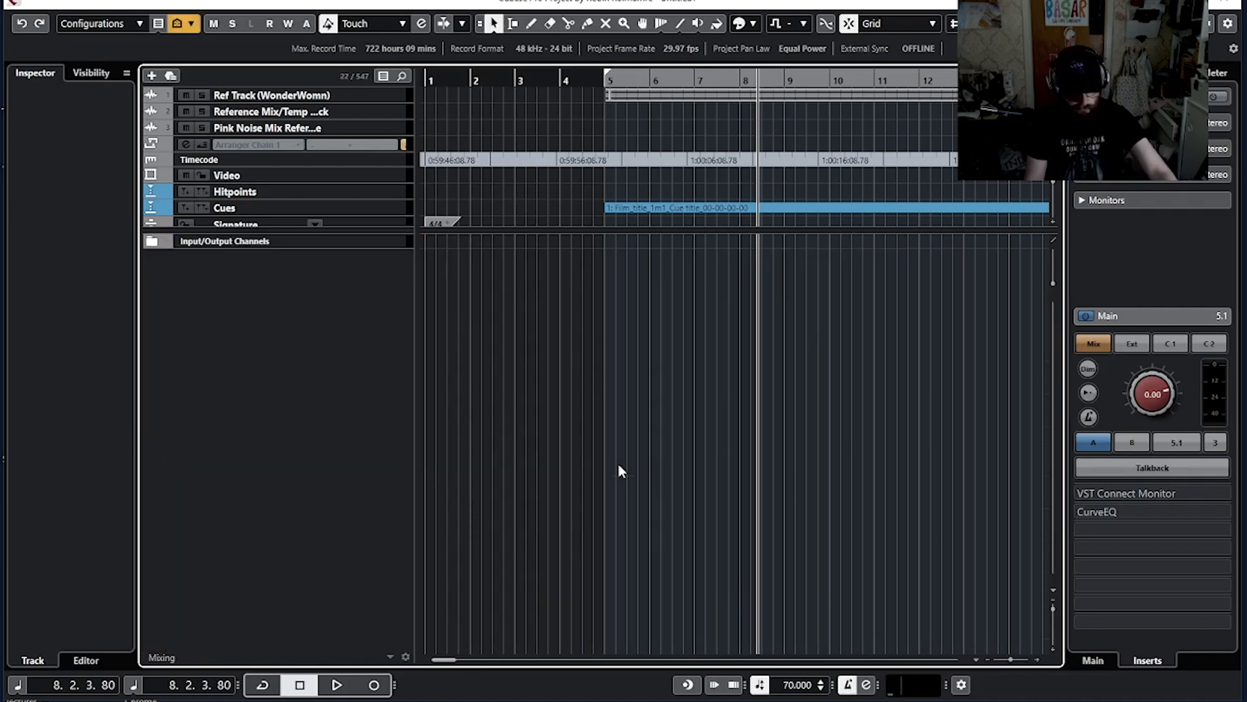
key("ctrl+shift+d")
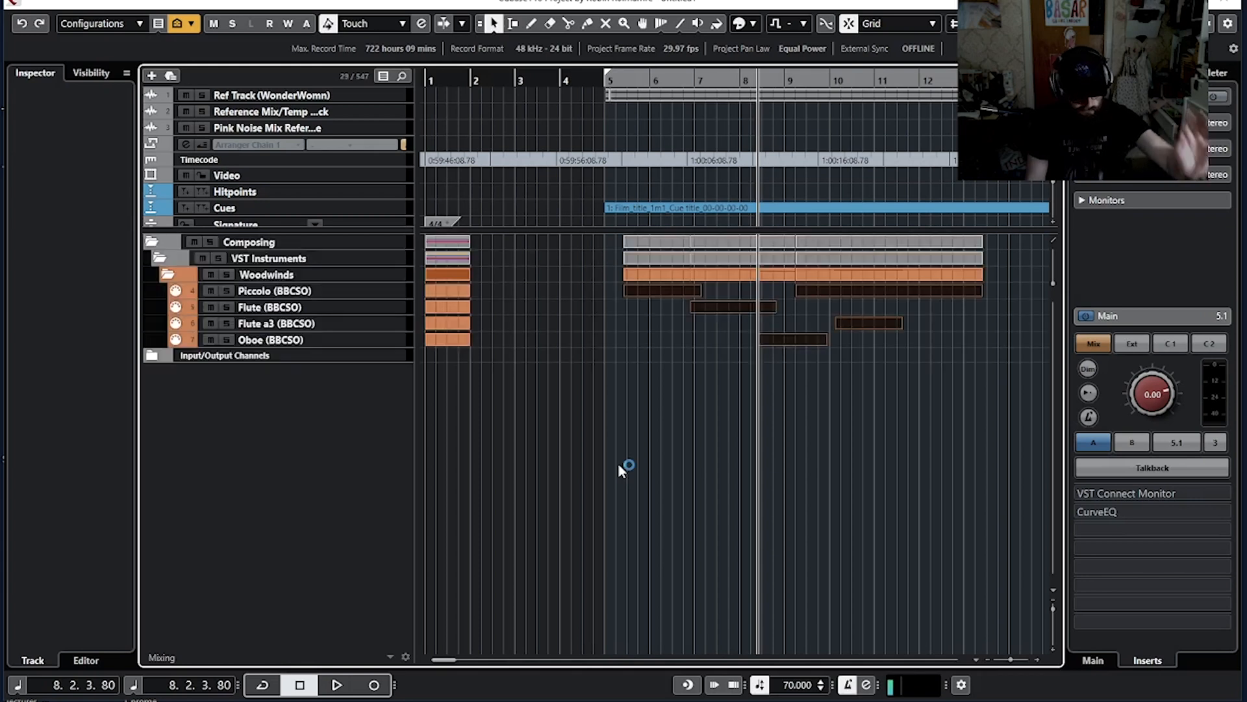